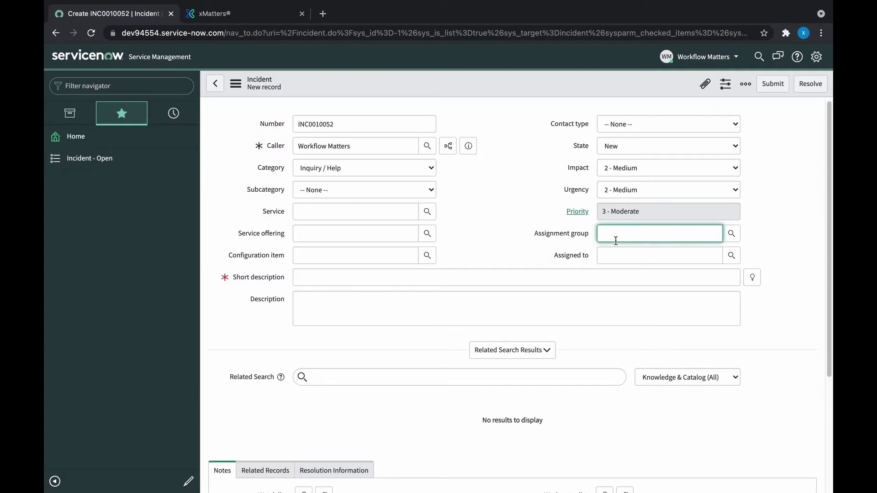
Assign the new incident to Application Support, save it as INC0010052, and scroll to Notes.
{"action": "left_click", "coordinate": [621, 257]}
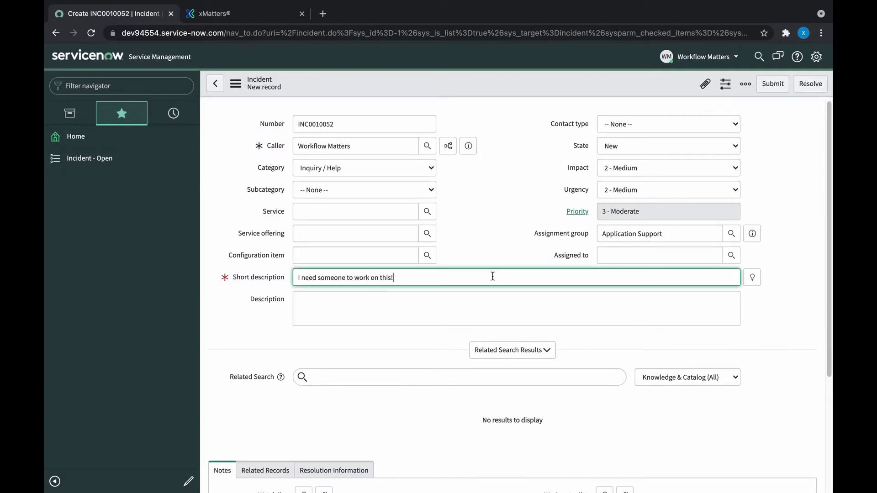
{"action": "right_click", "coordinate": [516, 83]}
{"action": "left_click", "coordinate": [524, 89]}
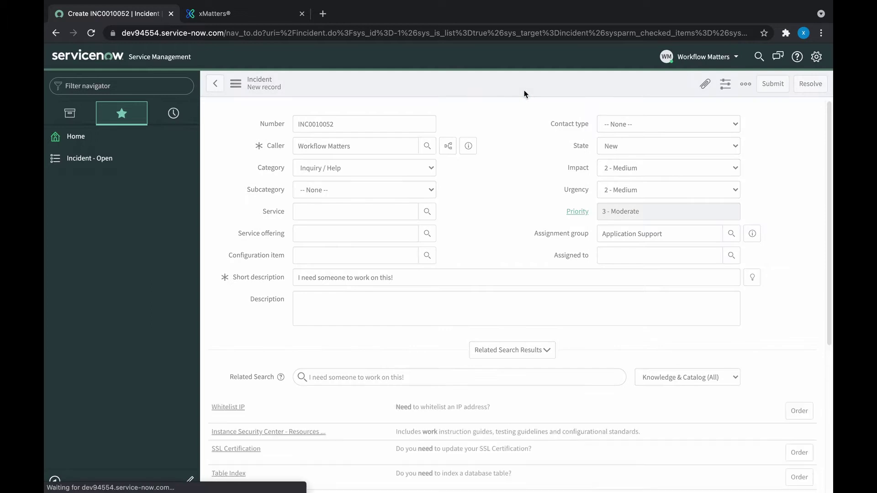
{"action": "scroll", "coordinate": [809, 201], "scroll_direction": "down", "scroll_amount": 4}
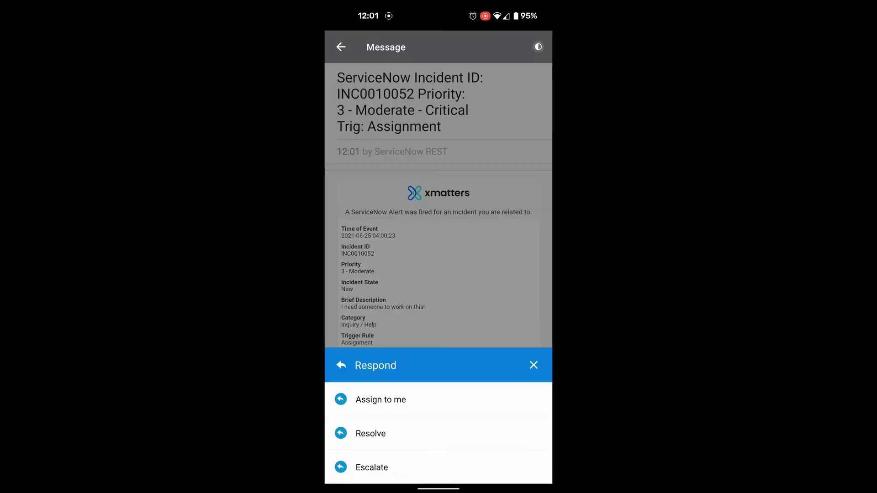
Answer the incident alert with Assign to me and the comment 'I'll take this'.
{"action": "left_click", "coordinate": [380, 400]}
{"action": "left_click", "coordinate": [402, 269]}
{"action": "type", "text": "I'll take this"}
{"action": "left_click", "coordinate": [535, 47]}
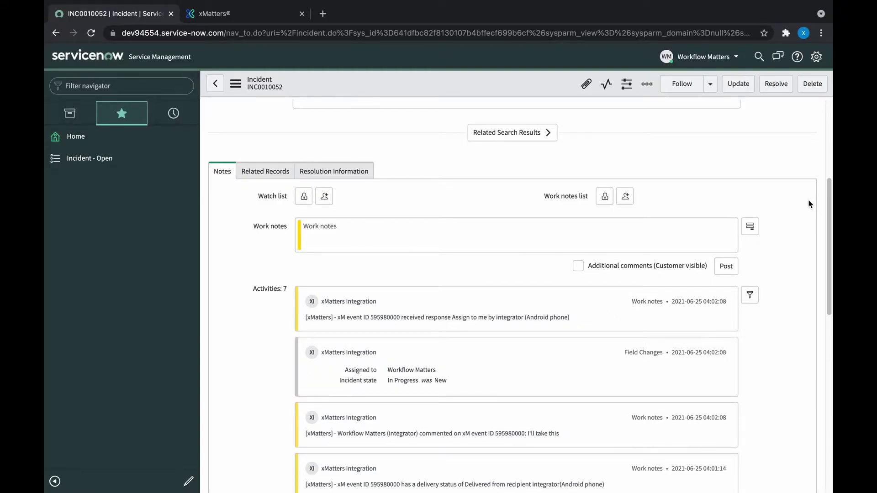
Scroll INC0010052's Notes to review the new xMatters work notes and skipped-notification entry.
{"action": "scroll", "coordinate": [809, 204], "scroll_direction": "down", "scroll_amount": 2}
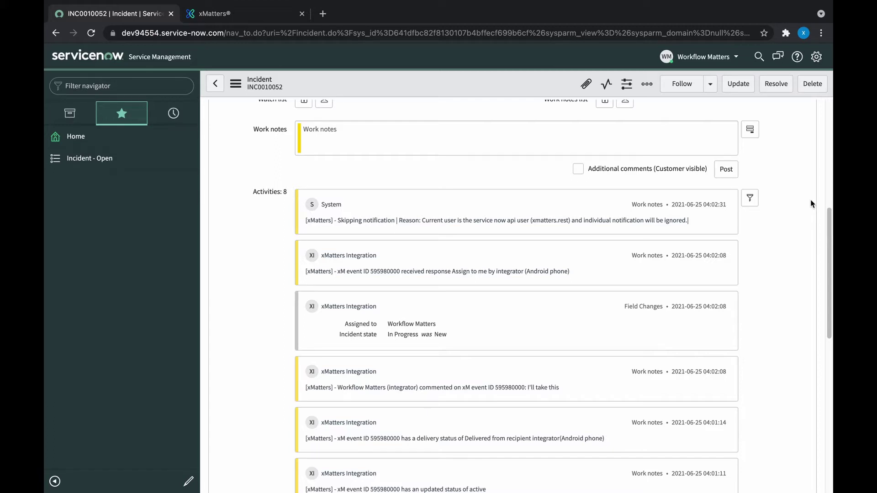
Filter the navigator for 'xmatters' and open the Incident REST Resource script.
{"action": "left_click", "coordinate": [121, 86]}
{"action": "type", "text": "xmatters"}
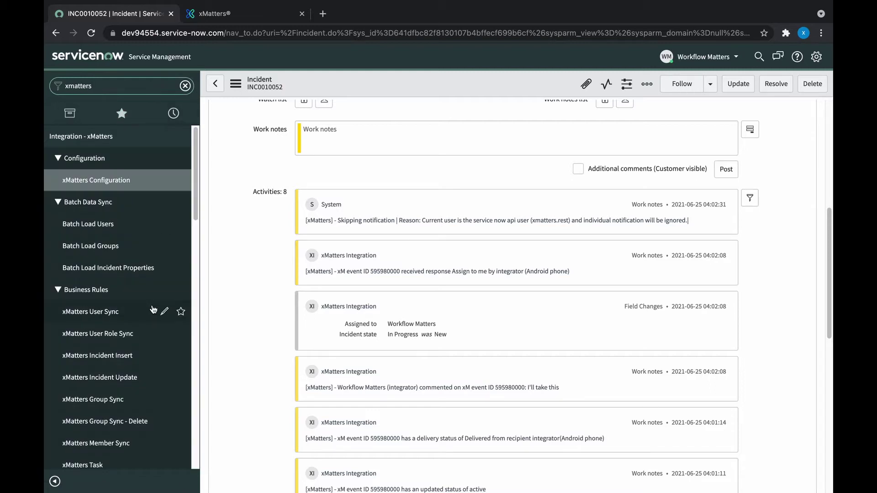
{"action": "scroll", "coordinate": [153, 310], "scroll_direction": "down", "scroll_amount": 7}
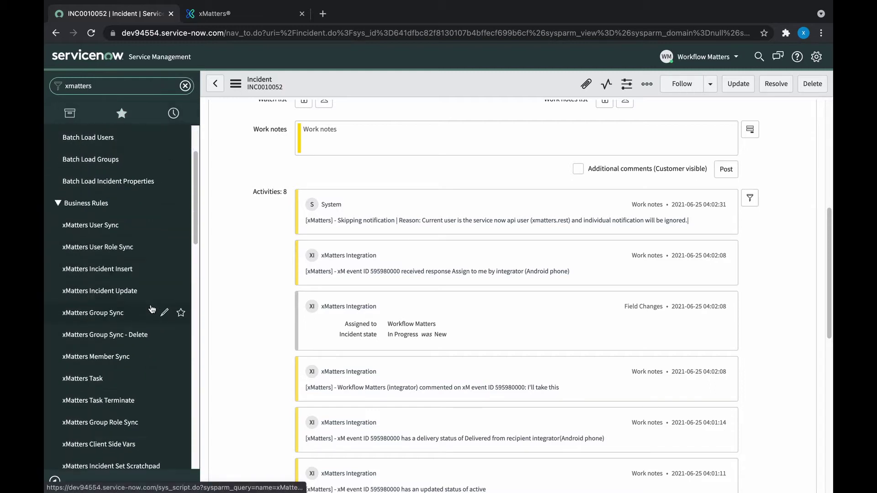
{"action": "scroll", "coordinate": [151, 308], "scroll_direction": "down", "scroll_amount": 9}
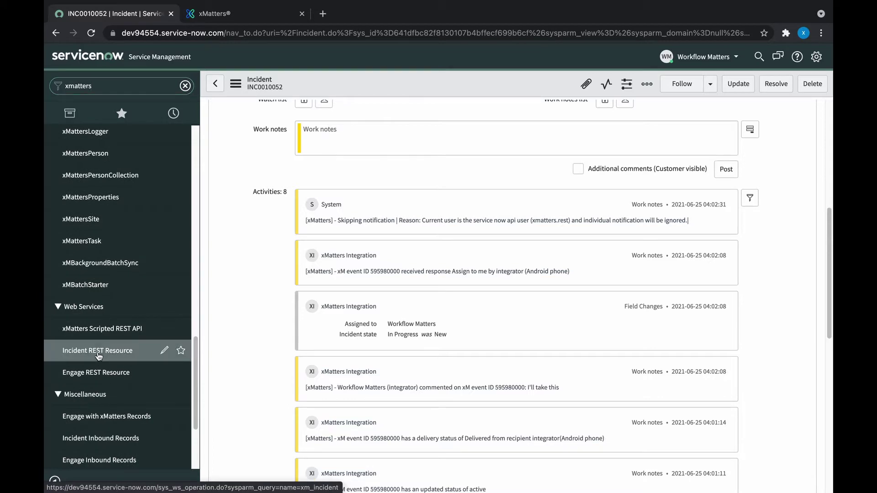
{"action": "left_click", "coordinate": [99, 352]}
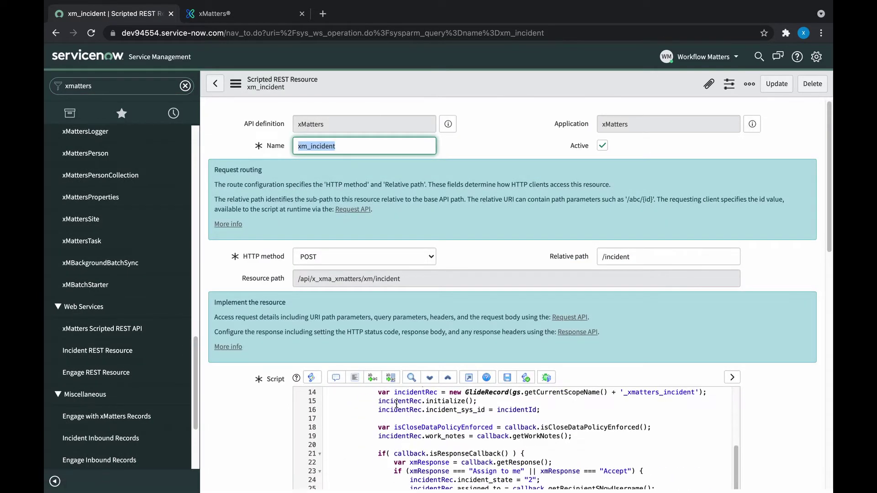
Comment out line 19 with // and save the REST resource.
{"action": "left_click", "coordinate": [379, 436]}
{"action": "type", "text": "//"}
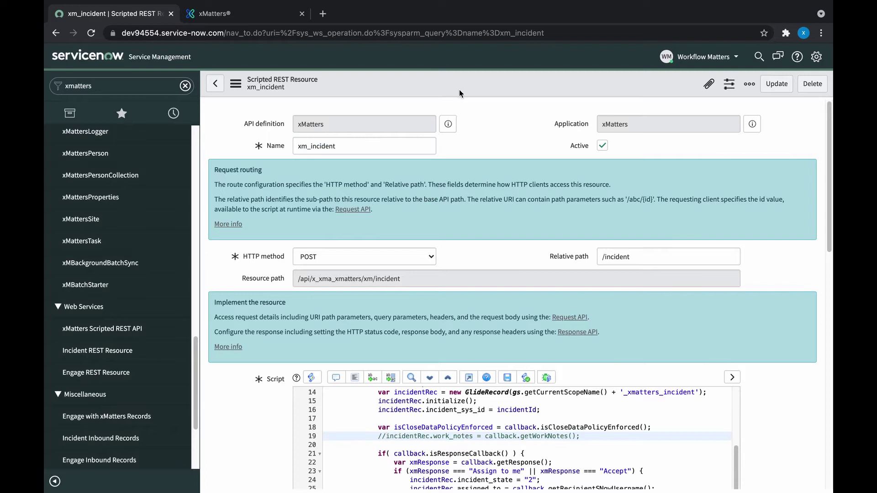
{"action": "right_click", "coordinate": [460, 89]}
{"action": "left_click", "coordinate": [468, 93]}
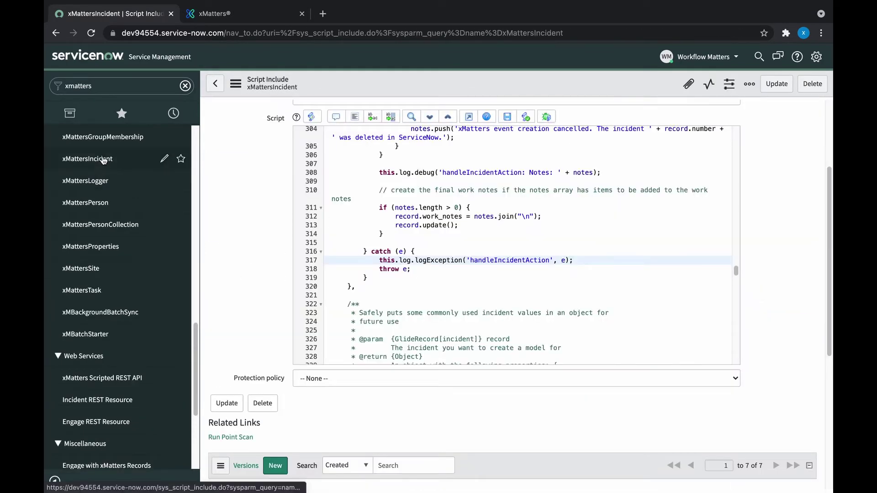
Comment out line 312 of the xMattersIncident script include and save it.
{"action": "left_click", "coordinate": [154, 159]}
{"action": "scroll", "coordinate": [549, 189], "scroll_direction": "down", "scroll_amount": 3}
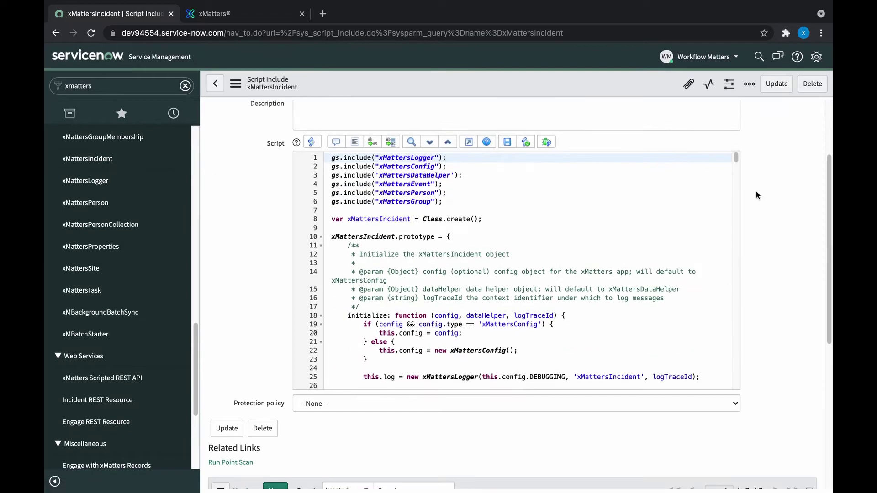
{"action": "left_click_drag", "start_coordinate": [735, 162], "coordinate": [744, 304]}
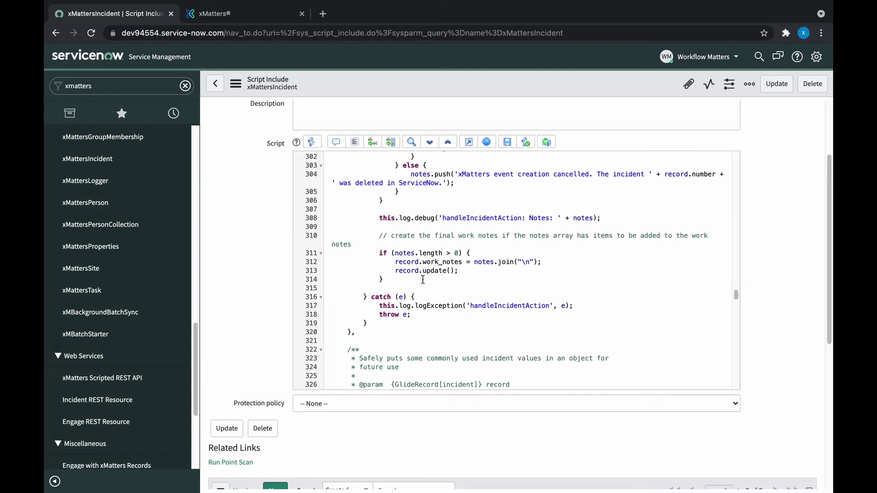
{"action": "left_click", "coordinate": [396, 261]}
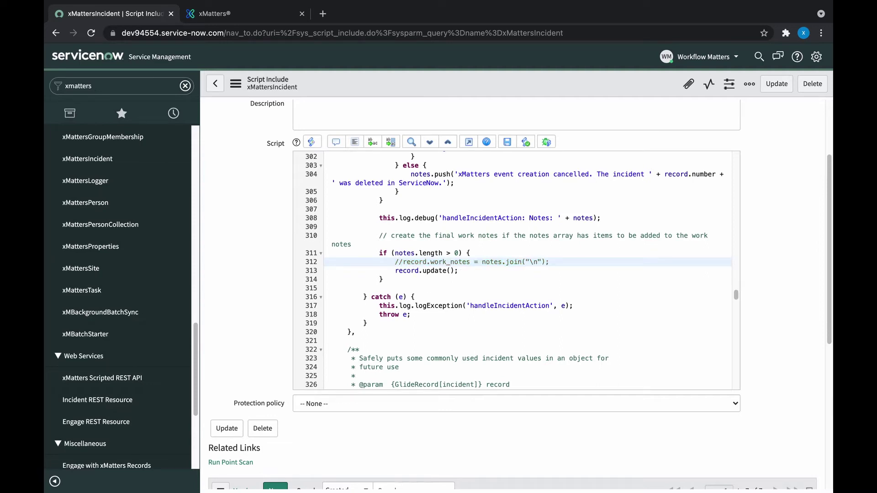
{"action": "right_click", "coordinate": [448, 79]}
{"action": "left_click", "coordinate": [453, 84]}
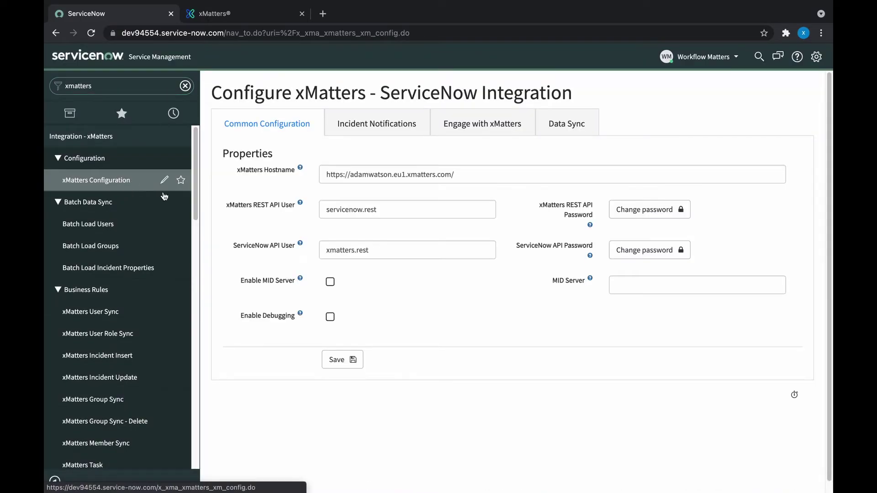
Check the integration's API user, then search Users for 'xm' and open the xMatters Integration user.
{"action": "left_click", "coordinate": [452, 245]}
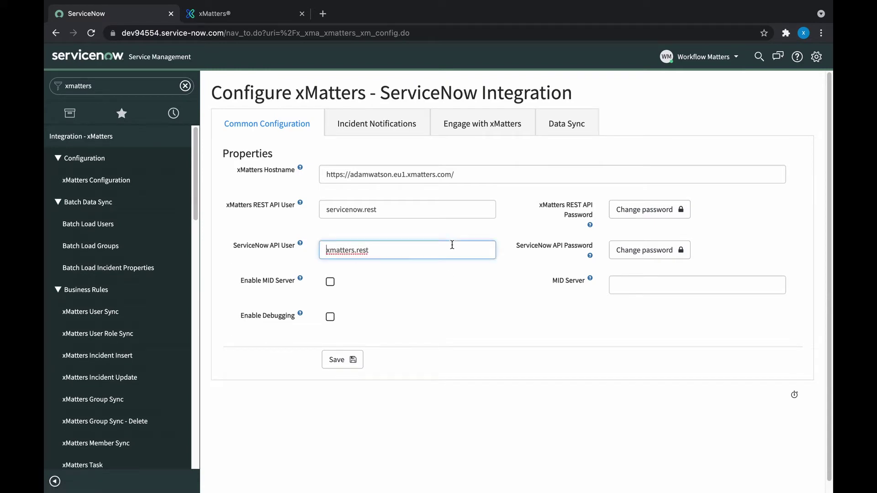
{"action": "left_click", "coordinate": [115, 85]}
{"action": "type", "text": "users"}
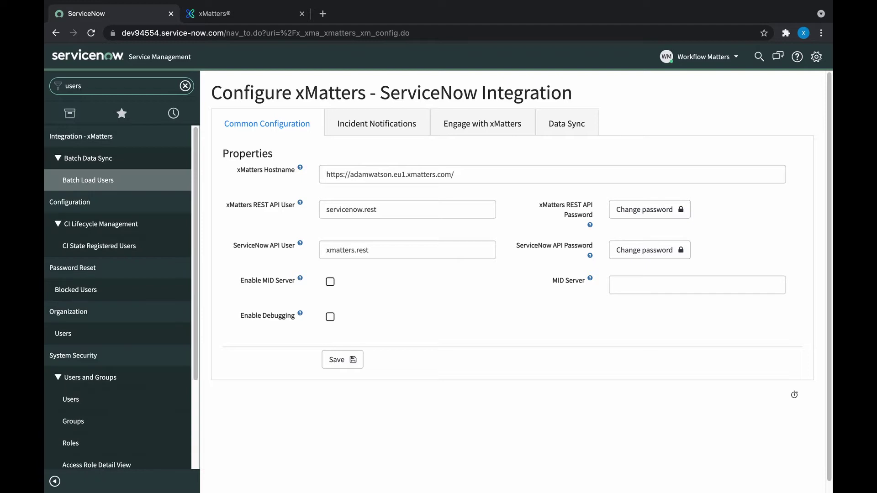
{"action": "scroll", "coordinate": [108, 395], "scroll_direction": "down", "scroll_amount": 3}
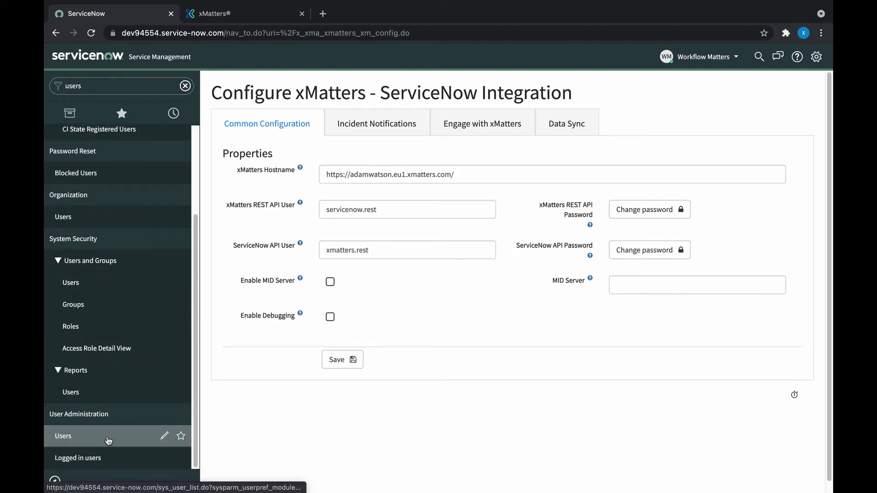
{"action": "left_click", "coordinate": [110, 436]}
{"action": "type", "text": "xmatters"}
{"action": "key", "text": "Return"}
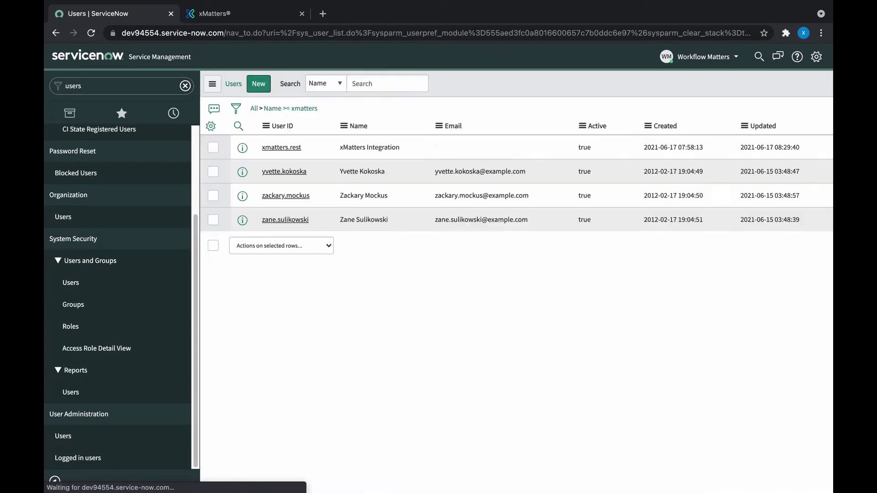
{"action": "left_click", "coordinate": [277, 168]}
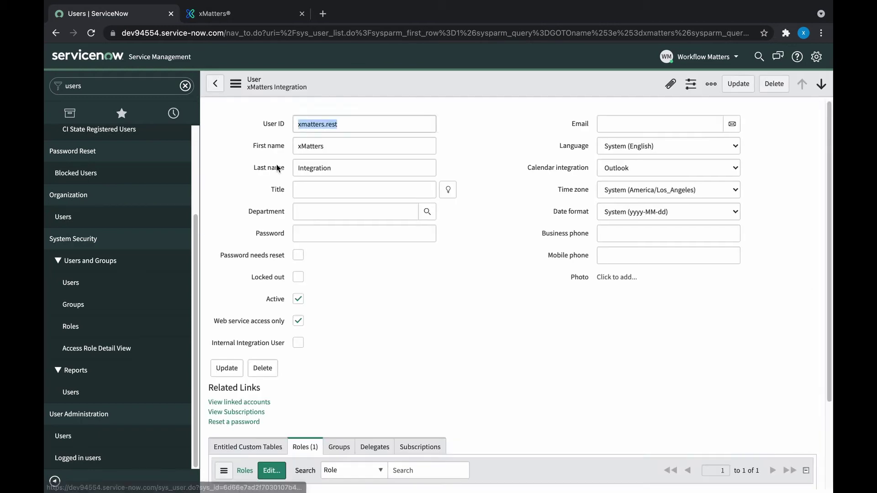
Add the itil role to the user and save.
{"action": "scroll", "coordinate": [274, 411], "scroll_direction": "down", "scroll_amount": 1}
{"action": "left_click", "coordinate": [271, 425]}
{"action": "left_click", "coordinate": [415, 210]}
{"action": "type", "text": "itil"}
{"action": "double_click", "coordinate": [372, 234]}
{"action": "left_click", "coordinate": [532, 404]}
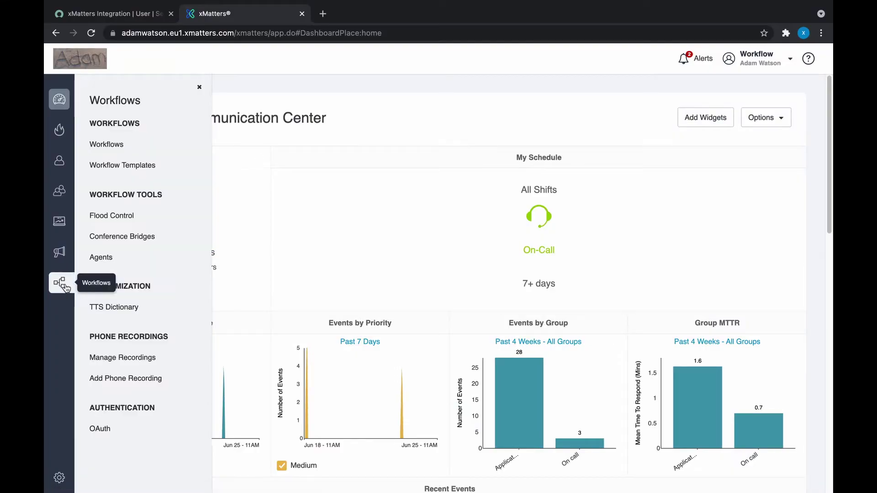
Open the ServiceNow 5.5 workflow's Incident Alerts flow in Flow Designer.
{"action": "left_click", "coordinate": [116, 149]}
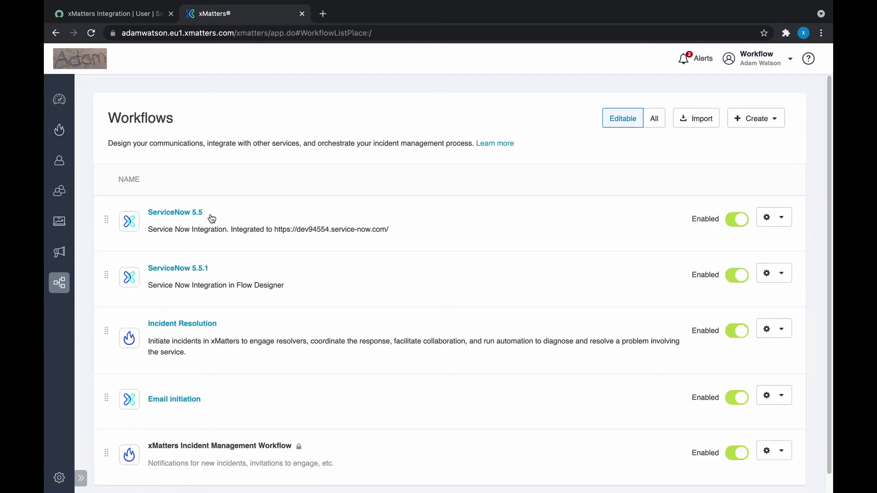
{"action": "left_click", "coordinate": [185, 214]}
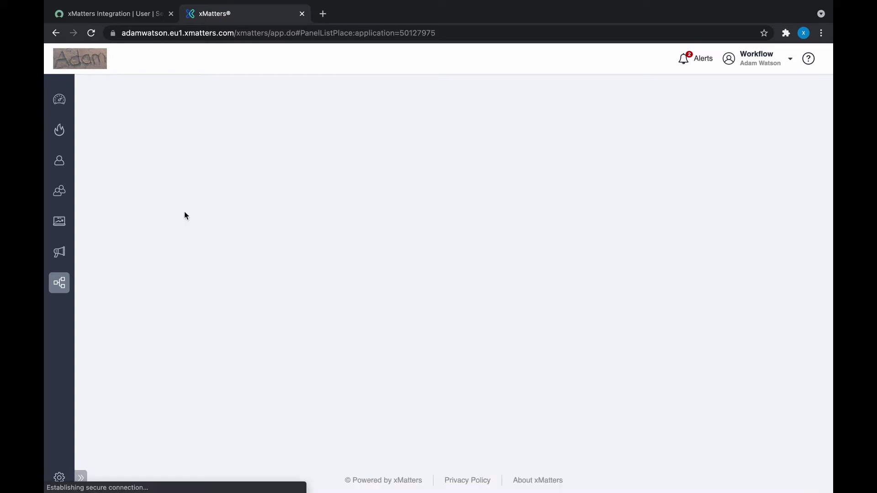
{"action": "left_click", "coordinate": [179, 240]}
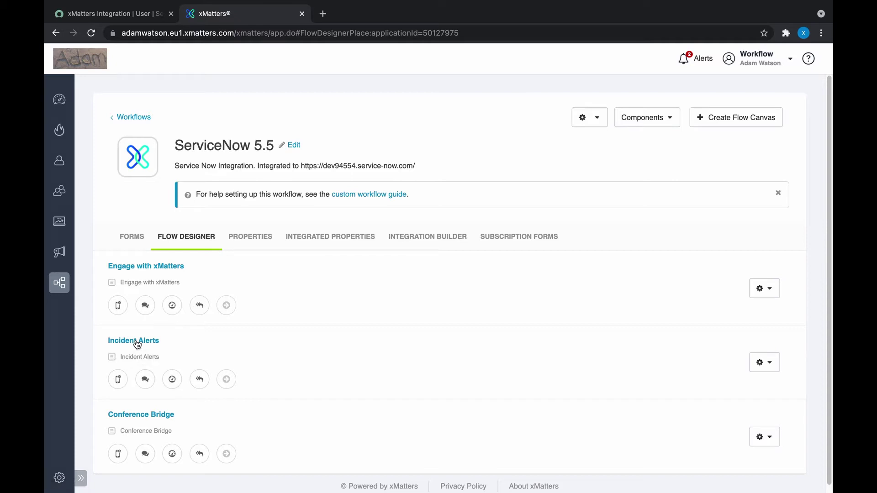
{"action": "left_click", "coordinate": [137, 344]}
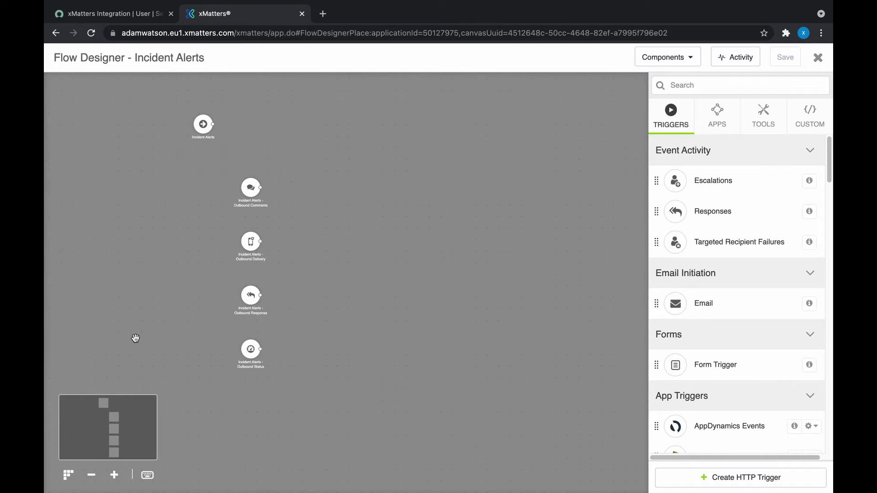
Place a Switch step on the canvas and connect the Outbound Status trigger to it.
{"action": "scroll", "coordinate": [215, 342], "scroll_direction": "up", "scroll_amount": 5}
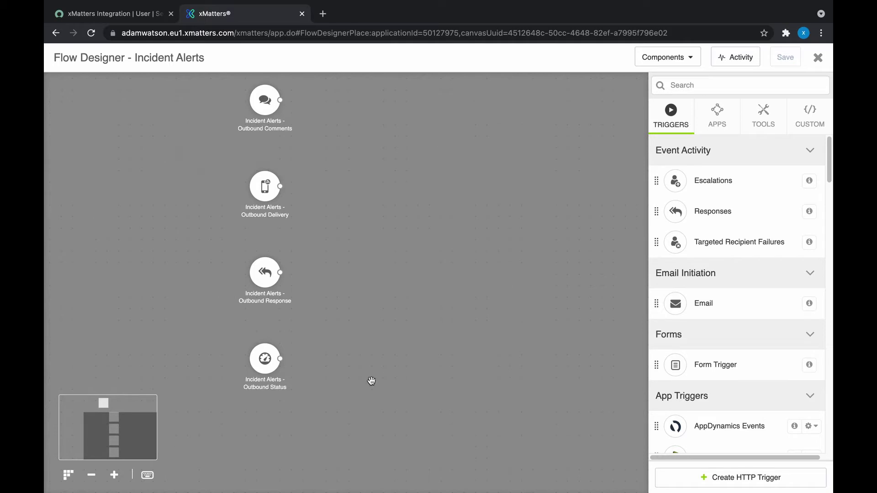
{"action": "left_click_drag", "start_coordinate": [371, 381], "coordinate": [305, 257]}
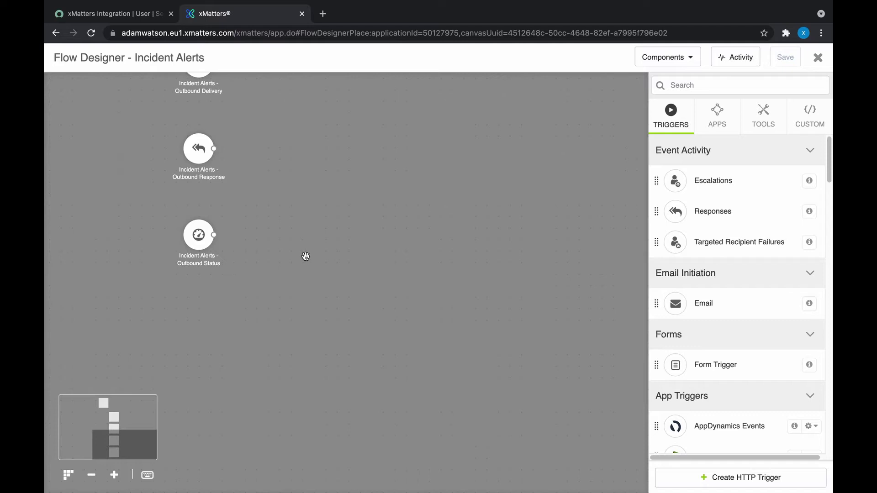
{"action": "left_click", "coordinate": [757, 114]}
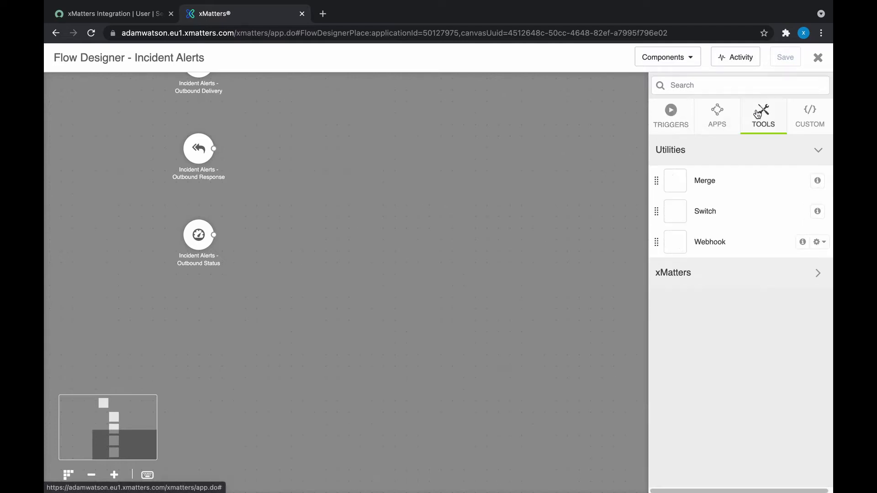
{"action": "left_click_drag", "start_coordinate": [727, 213], "coordinate": [390, 247]}
{"action": "left_click_drag", "start_coordinate": [214, 235], "coordinate": [316, 240]}
Set the Switch property to Event.status and add an ACTIVE path.
{"action": "left_click", "coordinate": [361, 281]}
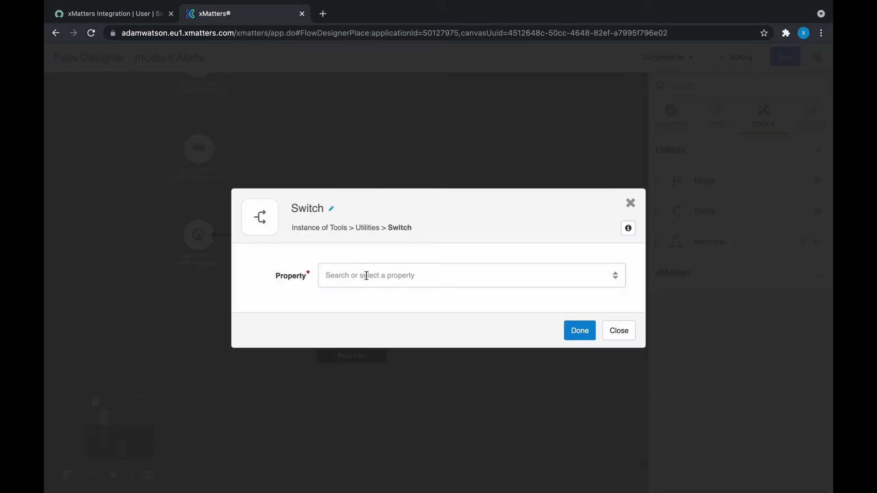
{"action": "left_click", "coordinate": [367, 276]}
{"action": "type", "text": "stat"}
{"action": "left_click", "coordinate": [372, 414]}
{"action": "left_click", "coordinate": [575, 330]}
{"action": "left_click", "coordinate": [350, 357]}
{"action": "left_click", "coordinate": [357, 339]}
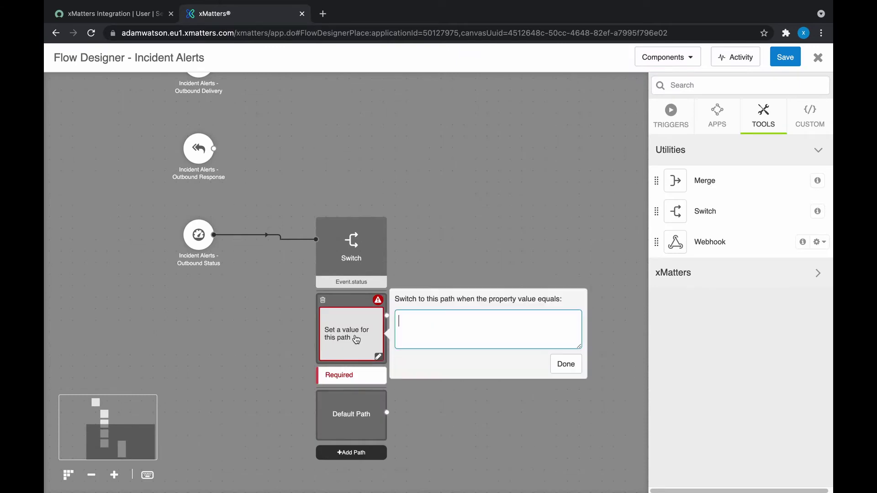
{"action": "left_click", "coordinate": [569, 368]}
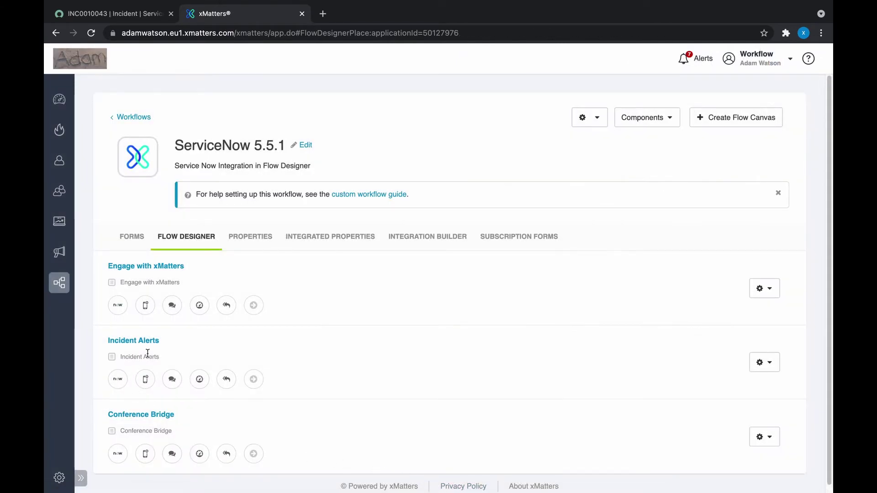
Review the status update steps in the existing Incident Alerts flow, then list the ServiceNow app steps.
{"action": "left_click", "coordinate": [152, 344]}
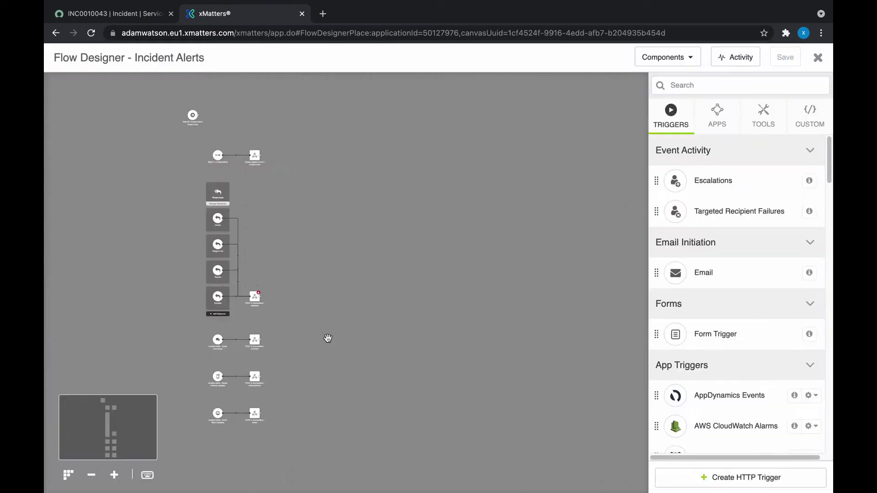
{"action": "scroll", "coordinate": [276, 346], "scroll_direction": "up", "scroll_amount": 5}
{"action": "left_click_drag", "start_coordinate": [278, 343], "coordinate": [399, 170]}
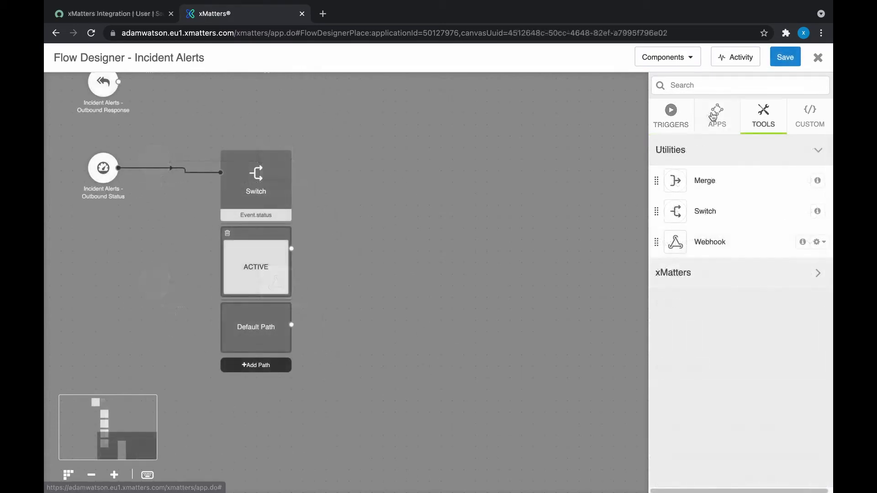
{"action": "left_click", "coordinate": [713, 116]}
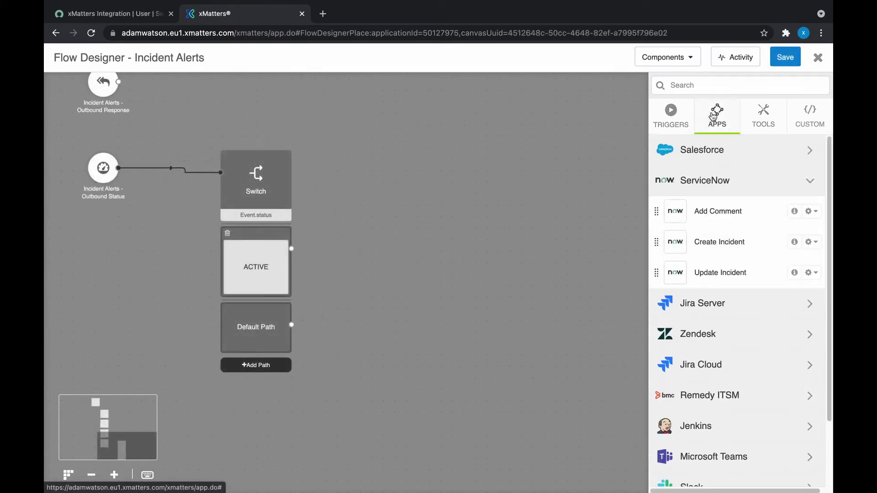
Attach a ServiceNow Add Comment step to the ACTIVE path and confirm its ServiceNow endpoint.
{"action": "left_click_drag", "start_coordinate": [720, 214], "coordinate": [503, 254]}
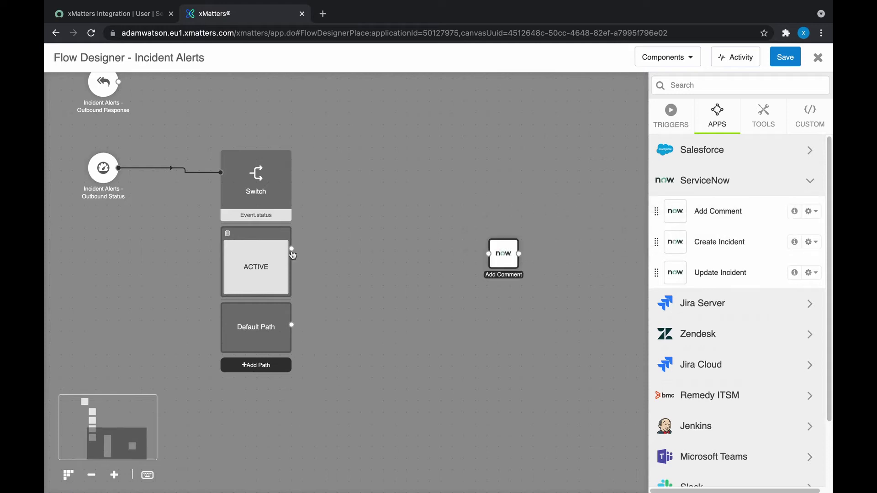
{"action": "left_click_drag", "start_coordinate": [293, 254], "coordinate": [488, 254]}
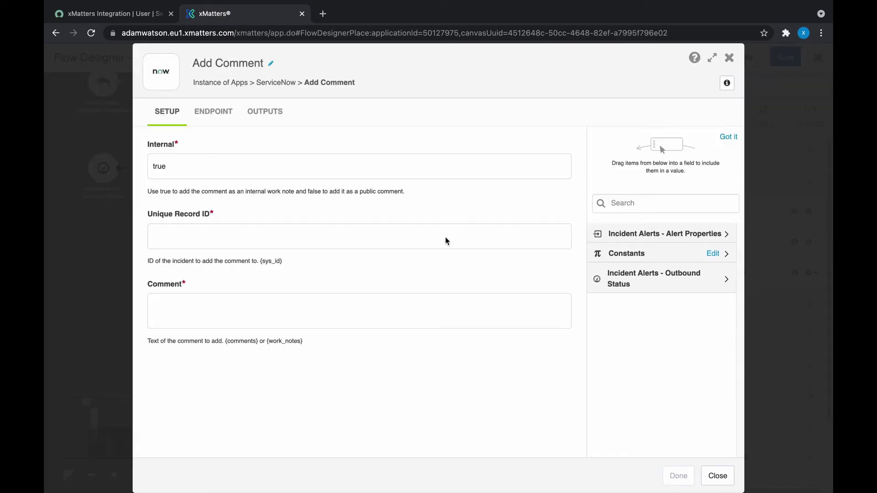
{"action": "left_click", "coordinate": [225, 118]}
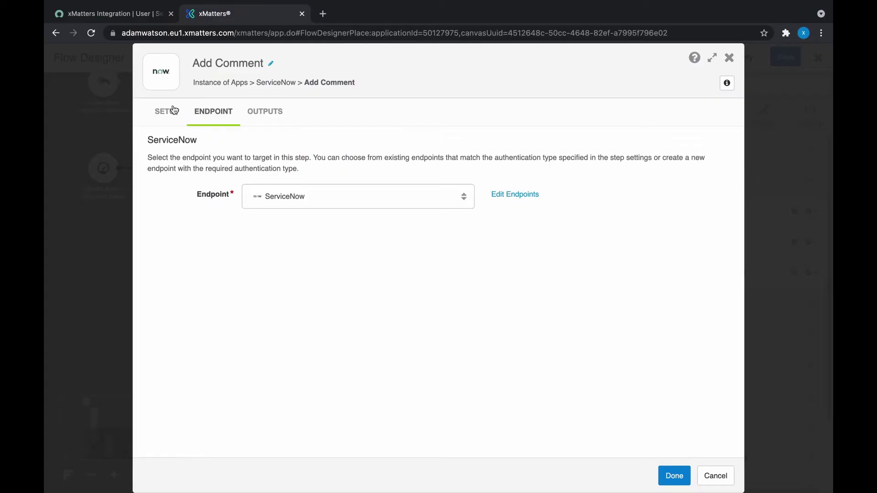
Fill the Add Comment step's Unique Record ID with the incident's sys_id property.
{"action": "left_click", "coordinate": [173, 110]}
{"action": "left_click", "coordinate": [351, 241]}
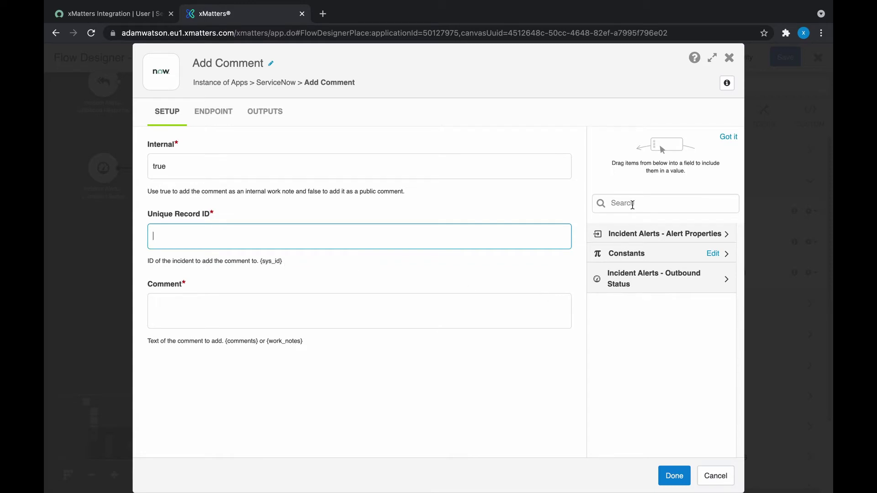
{"action": "left_click", "coordinate": [632, 201]}
{"action": "type", "text": "sys"}
{"action": "left_click_drag", "start_coordinate": [657, 255], "coordinate": [299, 235]}
Write the comment 'New xMatters Event' with event.eventId, adding [code]<a href=""> markup.
{"action": "left_click", "coordinate": [350, 315]}
{"action": "type", "text": "New xMatters Event"}
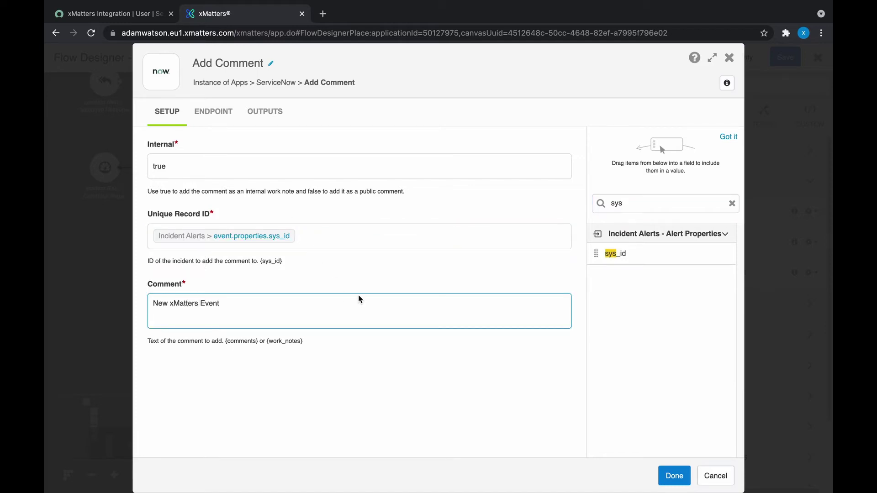
{"action": "left_click", "coordinate": [659, 205]}
{"action": "type", "text": "event"}
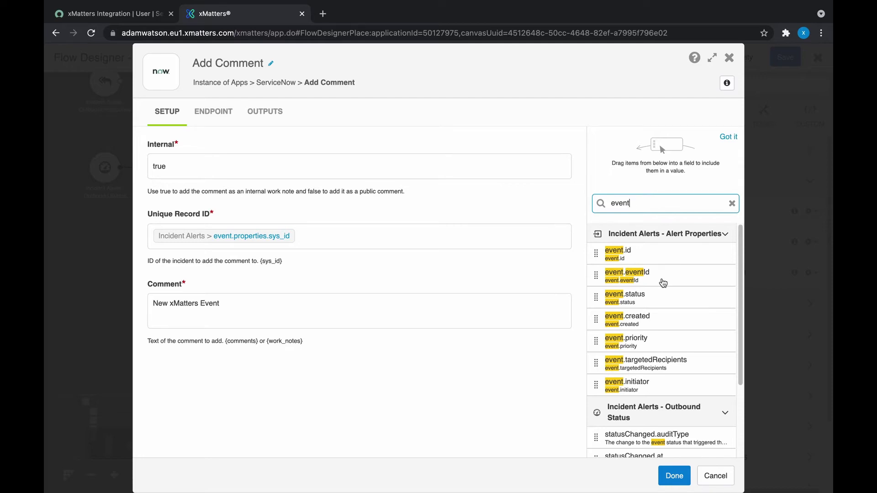
{"action": "left_click_drag", "start_coordinate": [663, 283], "coordinate": [248, 306]}
{"action": "type", "text": "("}
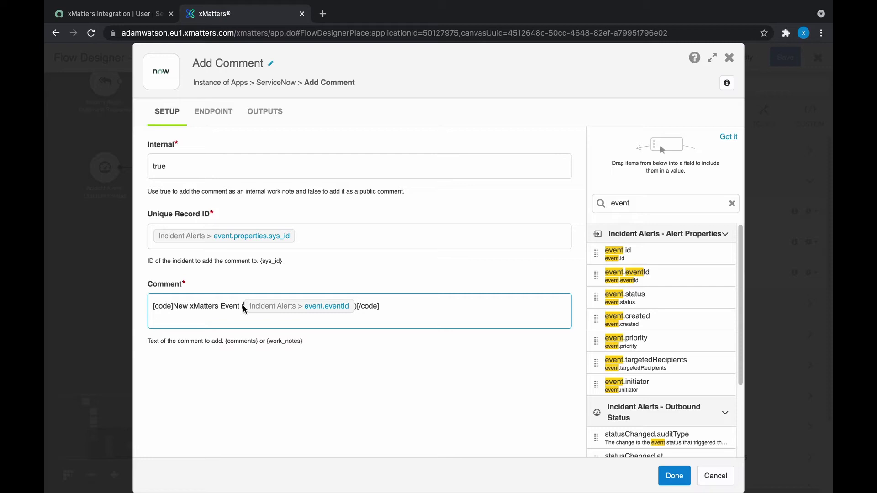
{"action": "type", "text": "<a href=\"\" >"}
Close the link with </a> and set its href to xmatters_url plus the tracking report path.
{"action": "left_click", "coordinate": [394, 306]}
{"action": "type", "text": "</a>"}
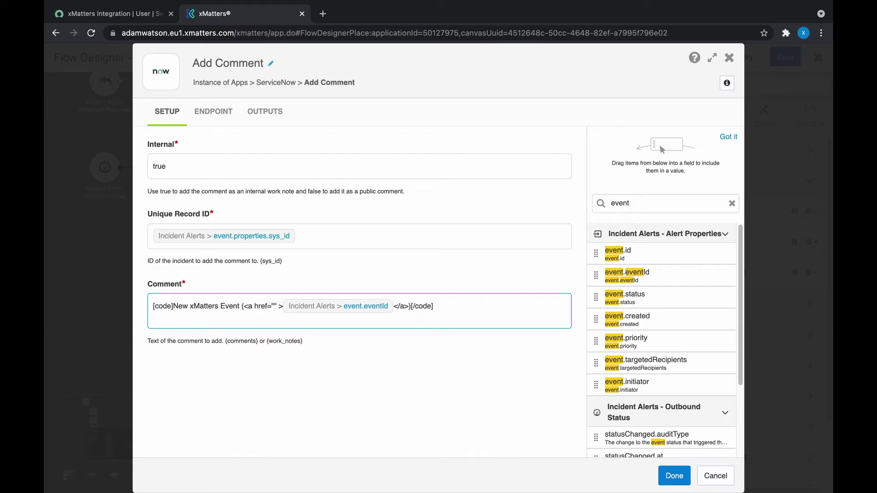
{"action": "double_click", "coordinate": [654, 203]}
{"action": "type", "text": "xmatters"}
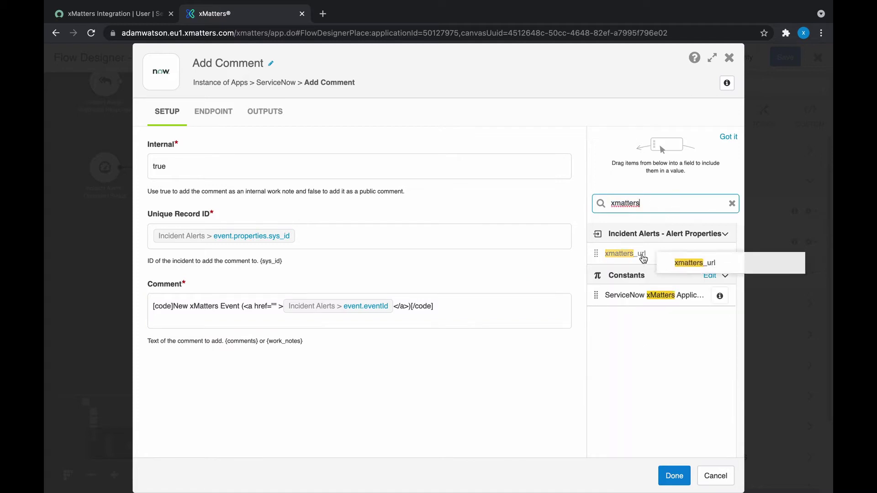
{"action": "left_click_drag", "start_coordinate": [643, 259], "coordinate": [274, 306]}
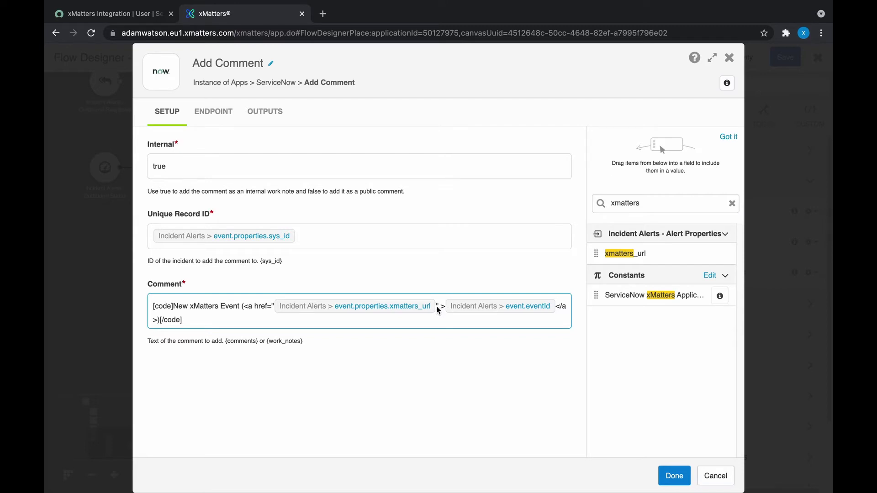
{"action": "type", "text": "/xmatters/app.do#TrackingReportPlace:eventUuid="}
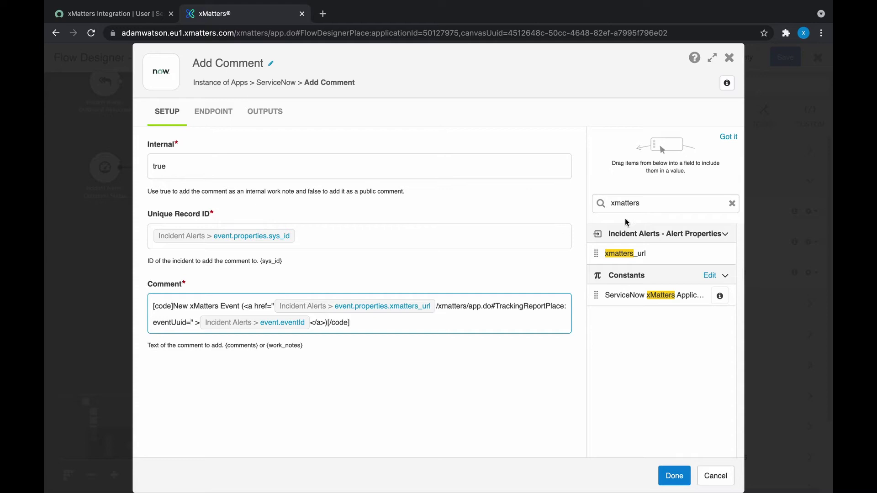
Append event.id to the tracking link and add target="_blank" so it opens in a new tab.
{"action": "double_click", "coordinate": [657, 199]}
{"action": "type", "text": "event"}
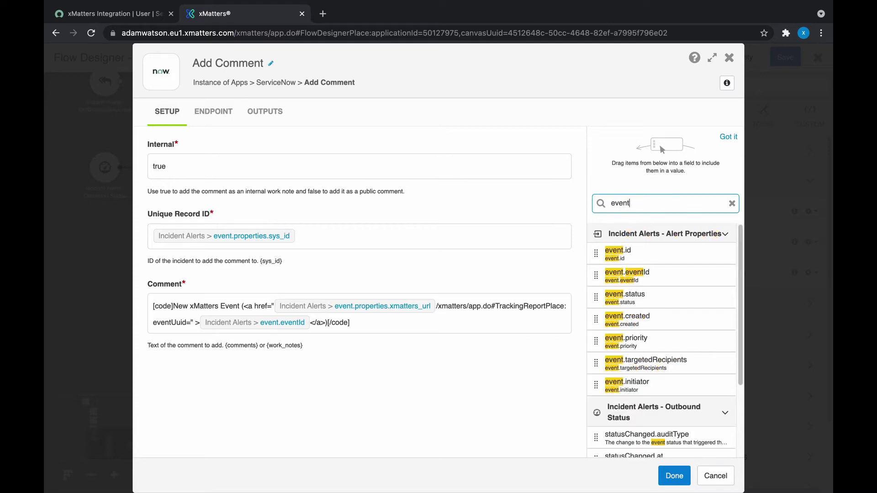
{"action": "left_click_drag", "start_coordinate": [656, 251], "coordinate": [192, 323]}
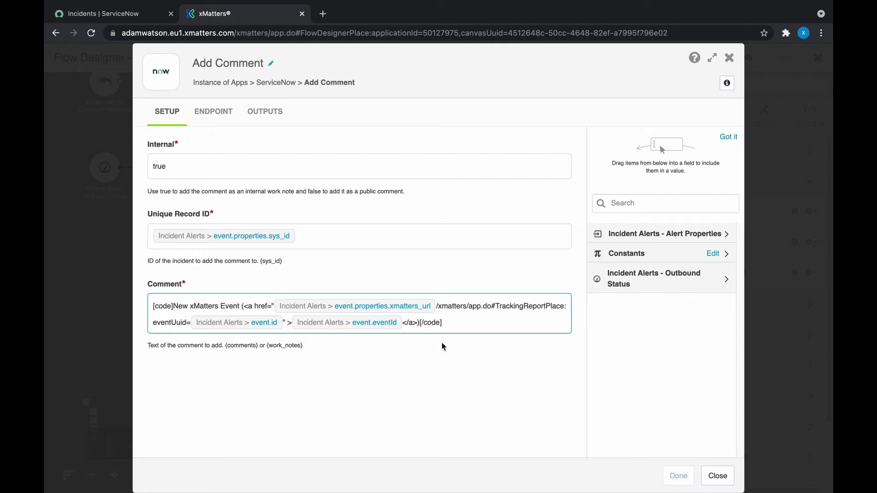
{"action": "left_click", "coordinate": [256, 309]}
{"action": "type", "text": "target=\"_blank\""}
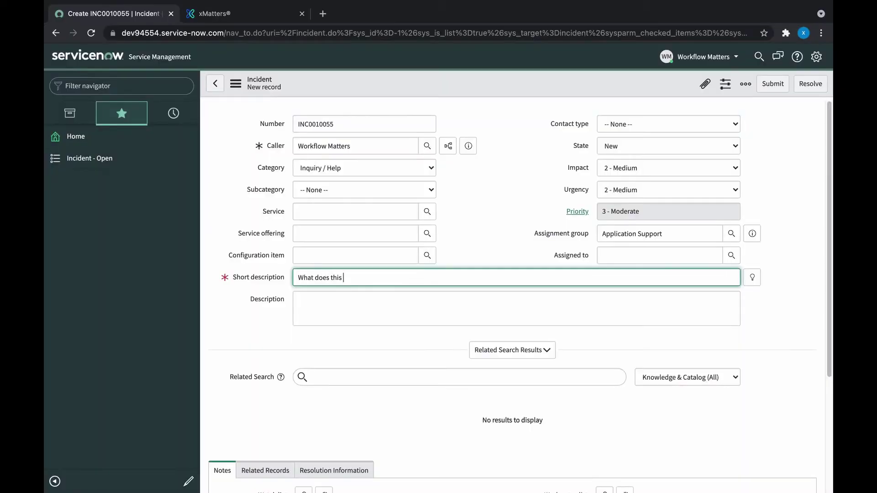
Save the incident 'What does this comment look like?' and scroll down to its work notes.
{"action": "type", "text": "comment look like?"}
{"action": "key", "text": "Return"}
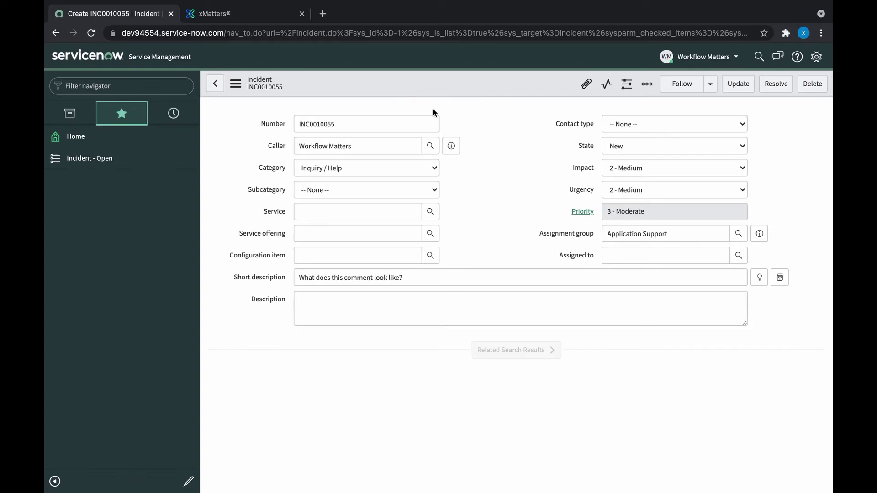
{"action": "scroll", "coordinate": [761, 222], "scroll_direction": "down", "scroll_amount": 5}
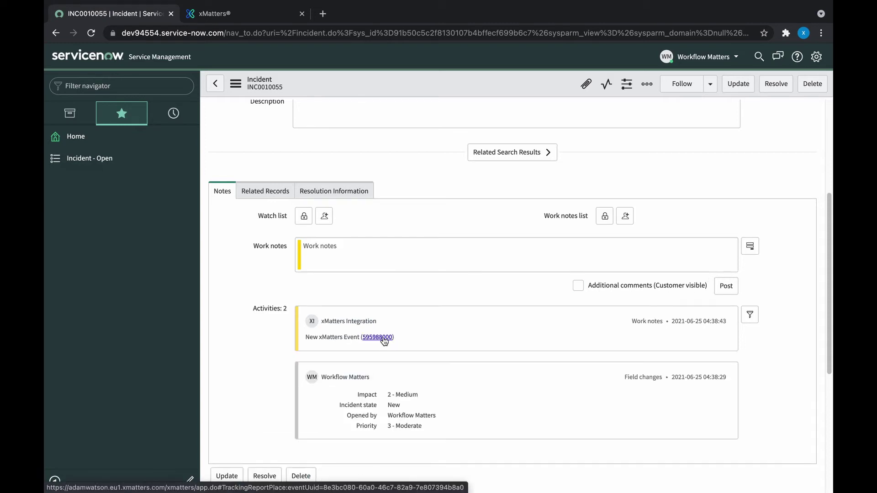
Reopen Add Comment, wrap the title in <h3>, and add an 'Event ID:' link line without parentheses.
{"action": "left_click", "coordinate": [258, 16]}
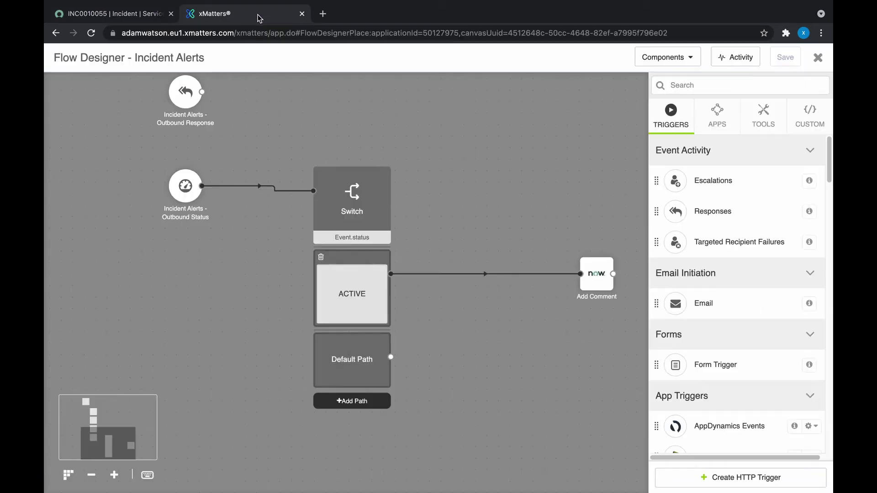
{"action": "double_click", "coordinate": [609, 272]}
{"action": "left_click", "coordinate": [173, 307]}
{"action": "type", "text": "<h3>"}
{"action": "left_click", "coordinate": [255, 308]}
{"action": "type", "text": "</h3>"}
{"action": "key", "text": "Return"}
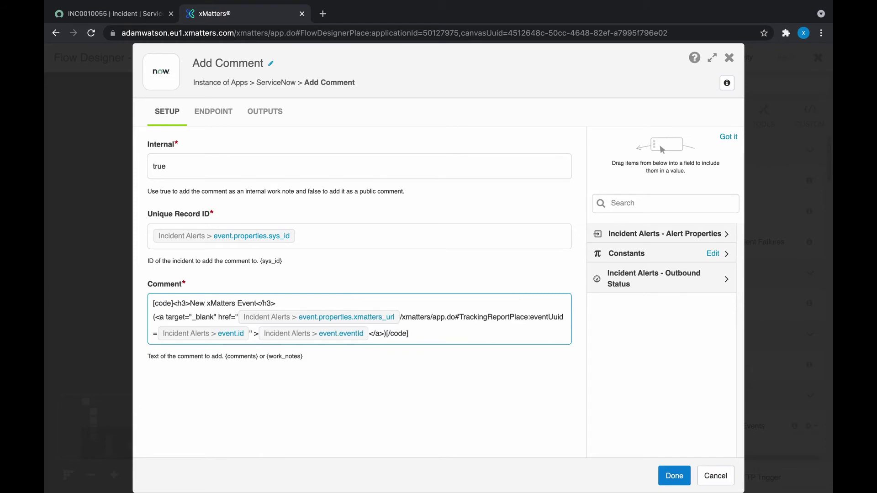
{"action": "type", "text": "Event ID:"}
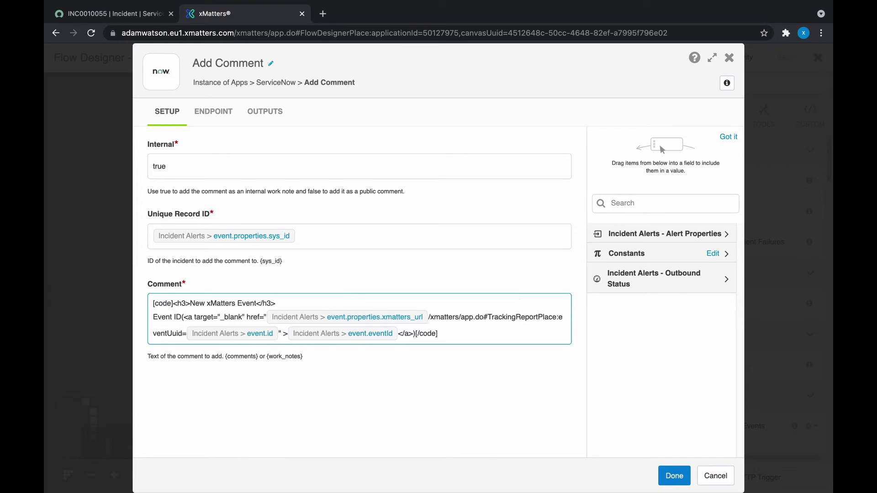
{"action": "key", "text": "Delete"}
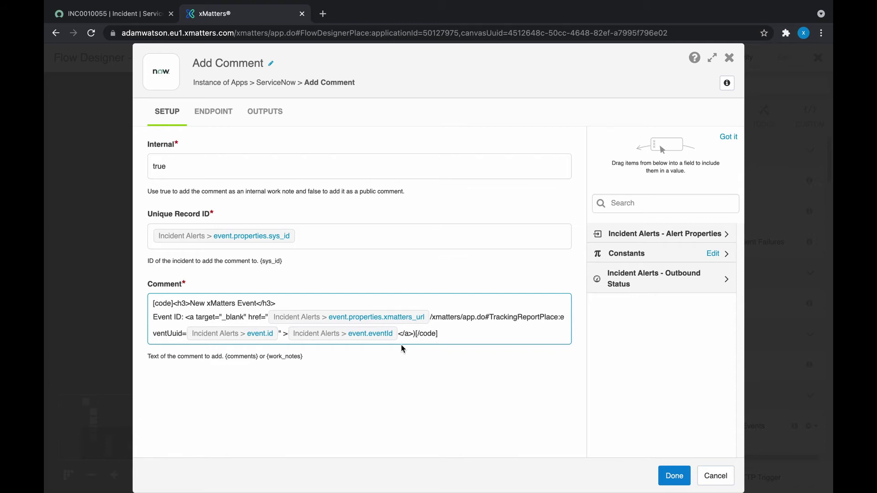
{"action": "key", "text": "Delete"}
{"action": "type", "text": "<br/"}
{"action": "type", "text": ">"}
Add an 'Event Targets:' line with event.targetedRecipients inside <code></code> tags.
{"action": "key", "text": "Return"}
{"action": "type", "text": "Event Targets:  [/code"}
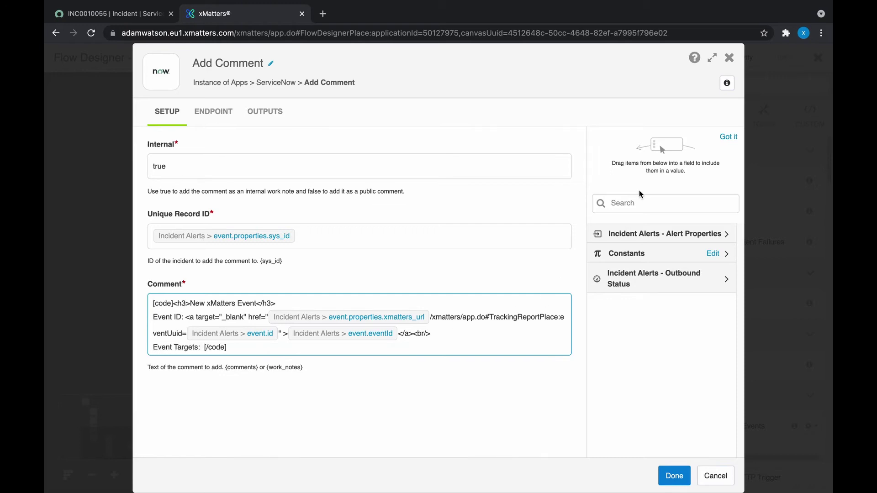
{"action": "left_click", "coordinate": [639, 201]}
{"action": "type", "text": "targ"}
{"action": "left_click_drag", "start_coordinate": [651, 255], "coordinate": [206, 350]}
{"action": "type", "text": "code"}
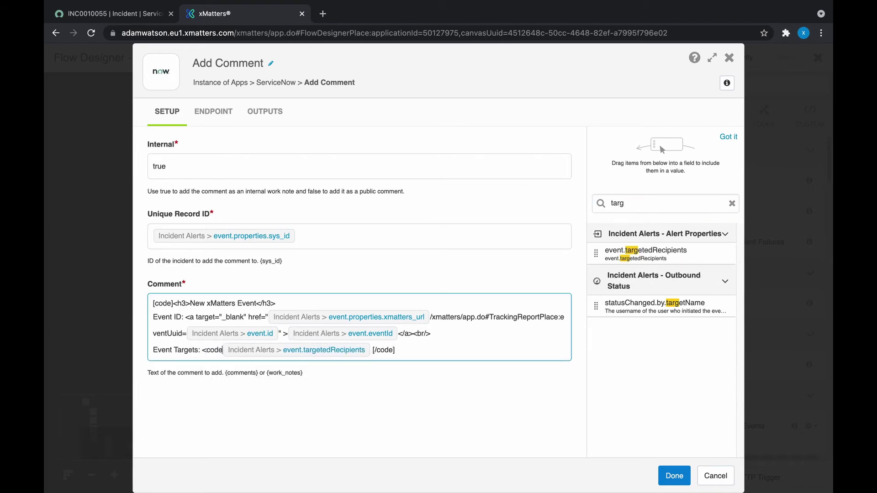
{"action": "type", "text": ">"}
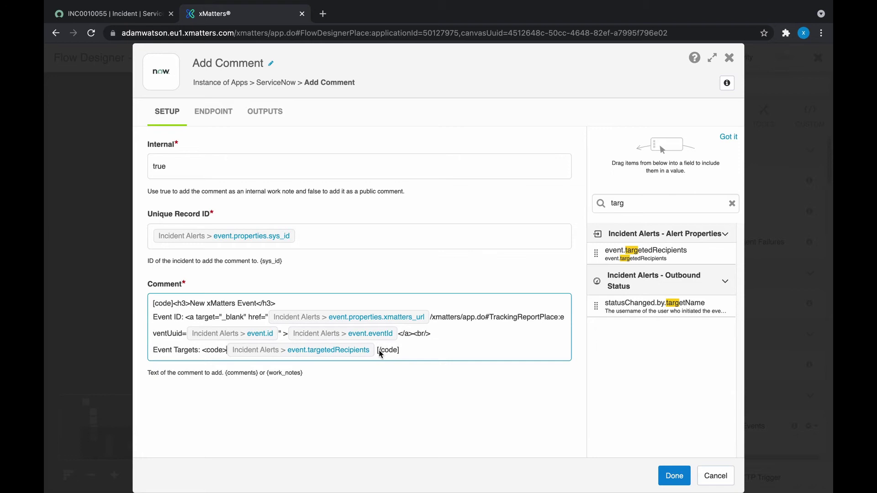
{"action": "type", "text": "</code>"}
Finish the first comment step and add a new Add Comment step after Outbound Response.
{"action": "left_click", "coordinate": [660, 475]}
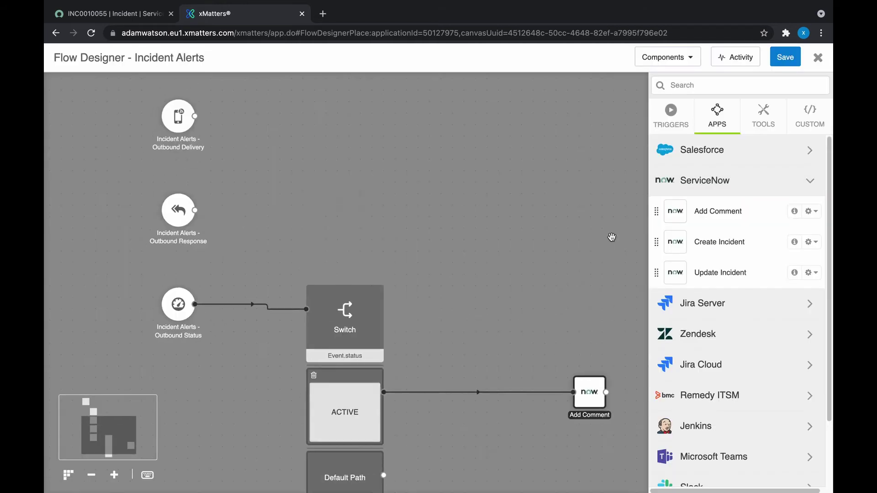
{"action": "left_click_drag", "start_coordinate": [709, 214], "coordinate": [454, 219]}
{"action": "left_click_drag", "start_coordinate": [195, 211], "coordinate": [438, 230]}
{"action": "double_click", "coordinate": [439, 233]}
{"action": "left_click", "coordinate": [212, 113]}
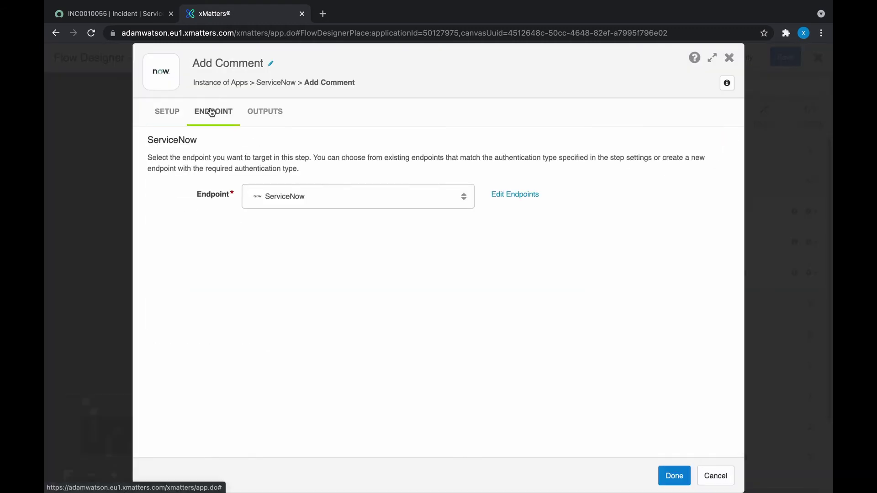
{"action": "left_click", "coordinate": [167, 111]}
Set its Unique Record ID to sys_id and start a [code] comment headed <h3>xMatters Response</h3>.
{"action": "left_click", "coordinate": [653, 206]}
{"action": "type", "text": "sys"}
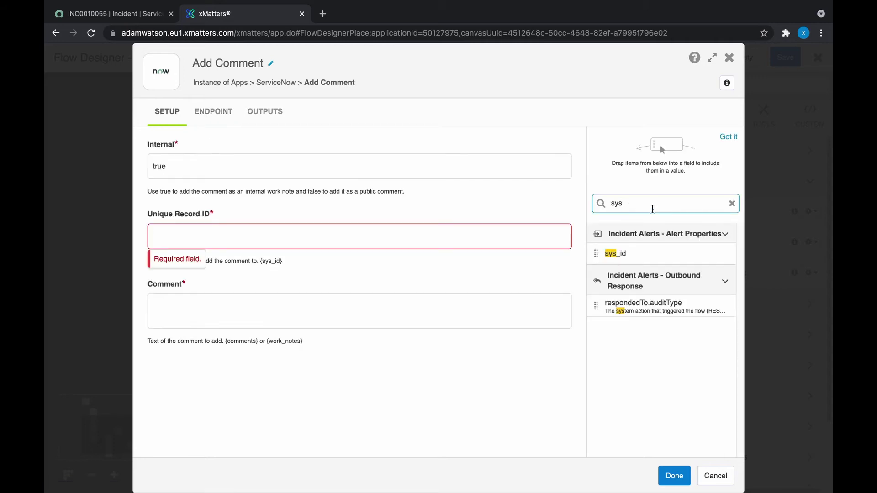
{"action": "left_click_drag", "start_coordinate": [641, 258], "coordinate": [508, 244]}
{"action": "left_click", "coordinate": [274, 310]}
{"action": "type", "text": "[code][/code]"}
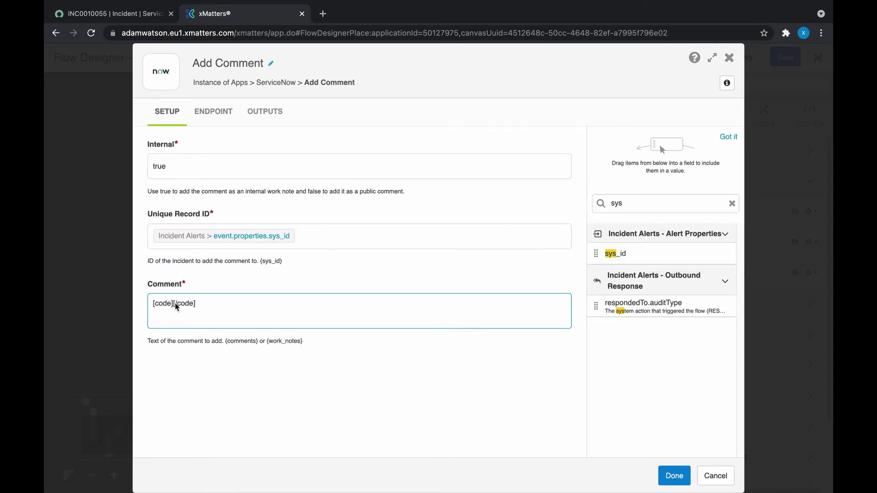
{"action": "key", "text": "Left"}
{"action": "key", "text": "Left"}
{"action": "key", "text": "Left"}
{"action": "key", "text": "Left"}
{"action": "key", "text": "Left"}
{"action": "key", "text": "Left"}
{"action": "key", "text": "Left"}
{"action": "type", "text": "<h3>xMatters Response</h3>"}
{"action": "key", "text": "Return"}
{"action": "key", "text": "Return"}
Add the responder's first and last name, 'responded', and the response in <code> tags.
{"action": "left_click", "coordinate": [731, 203]}
{"action": "scroll", "coordinate": [662, 342], "scroll_direction": "down", "scroll_amount": 1}
{"action": "left_click_drag", "start_coordinate": [648, 402], "coordinate": [378, 317]}
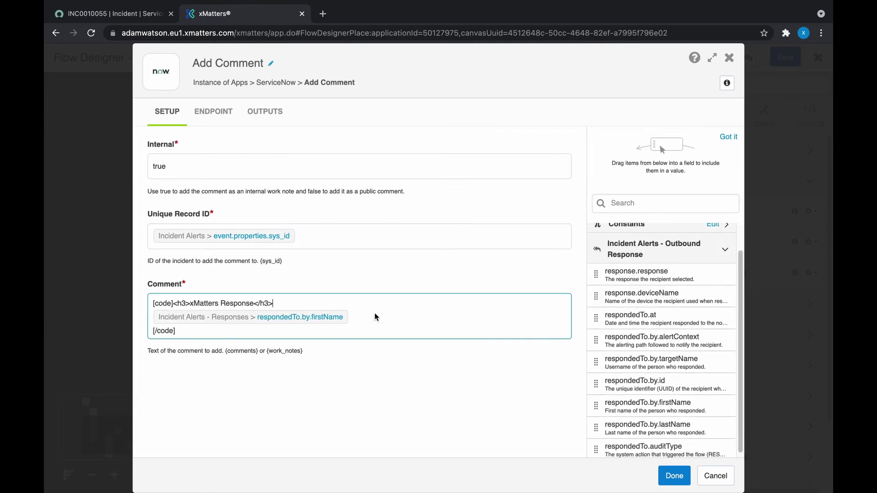
{"action": "left_click_drag", "start_coordinate": [648, 424], "coordinate": [525, 319]}
{"action": "type", "text": "responded <code>"}
{"action": "left_click_drag", "start_coordinate": [636, 271], "coordinate": [283, 331]}
{"action": "type", "text": "</code>"}
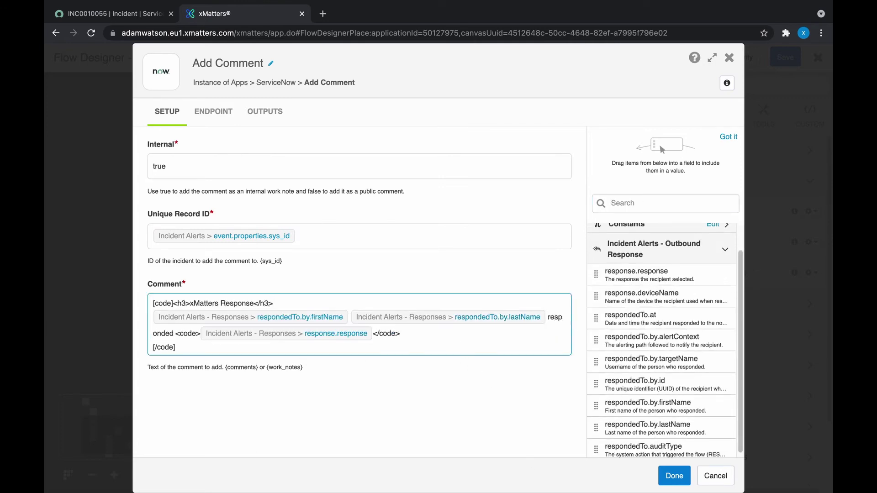
{"action": "left_click", "coordinate": [674, 475]}
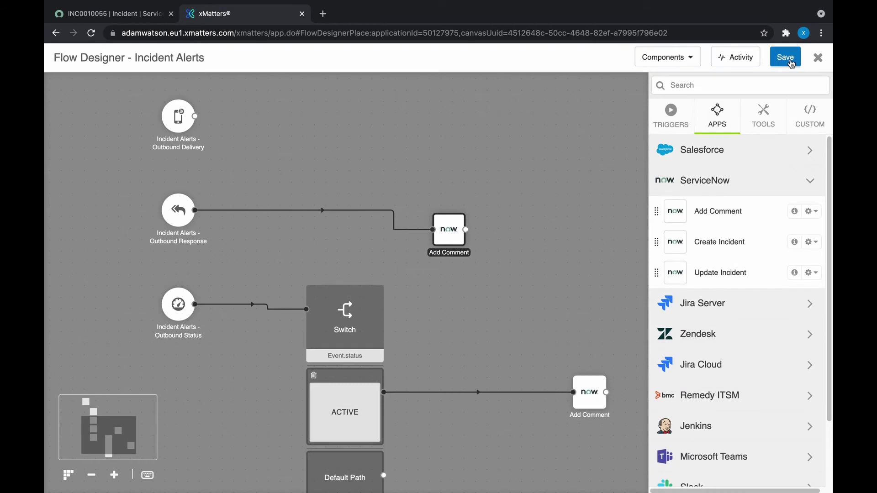
Save the Incident Alerts flow and start a new ServiceNow incident.
{"action": "left_click", "coordinate": [785, 57]}
{"action": "left_click", "coordinate": [145, 18]}
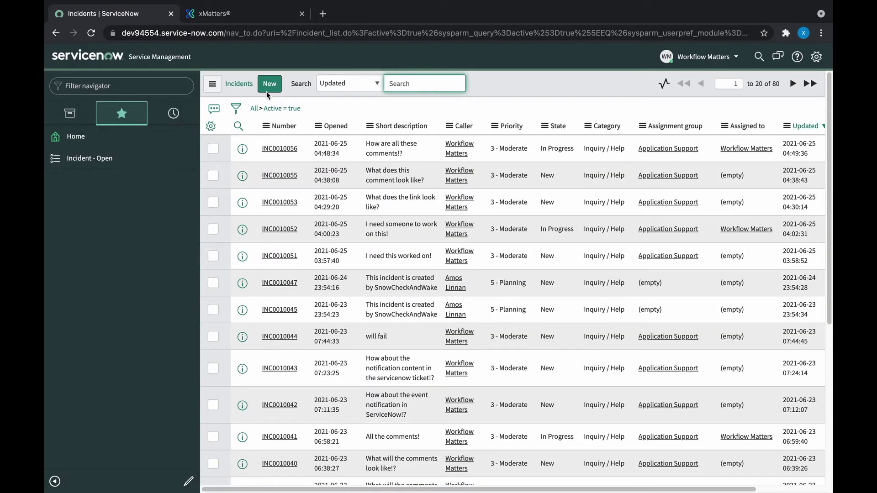
{"action": "left_click", "coordinate": [266, 87]}
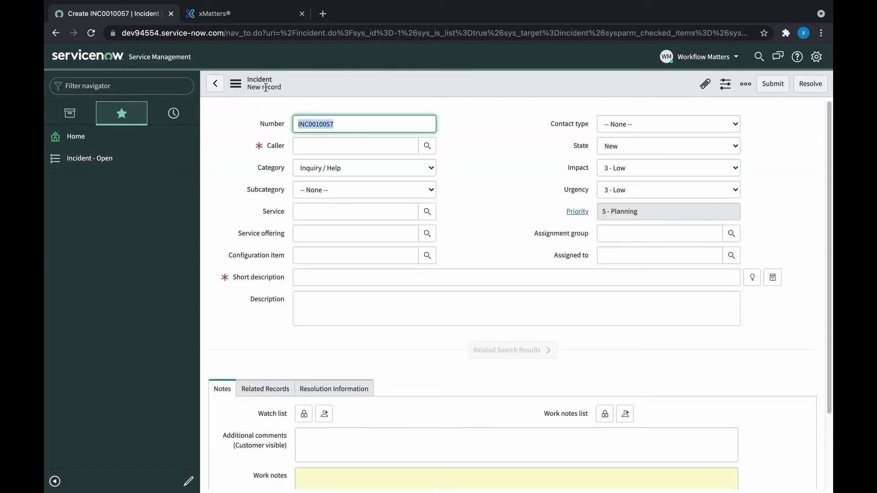
Set the caller, Impact and Urgency 2 - Medium, short description 'All the comments!', and save.
{"action": "left_click", "coordinate": [311, 146]}
{"action": "type", "text": "Workflow Matters"}
{"action": "left_click", "coordinate": [668, 168]}
{"action": "left_click", "coordinate": [630, 178]}
{"action": "left_click", "coordinate": [516, 277]}
{"action": "type", "text": "All the comments!"}
{"action": "right_click", "coordinate": [587, 84]}
{"action": "left_click", "coordinate": [589, 94]}
{"action": "scroll", "coordinate": [793, 232], "scroll_direction": "down", "scroll_amount": 5}
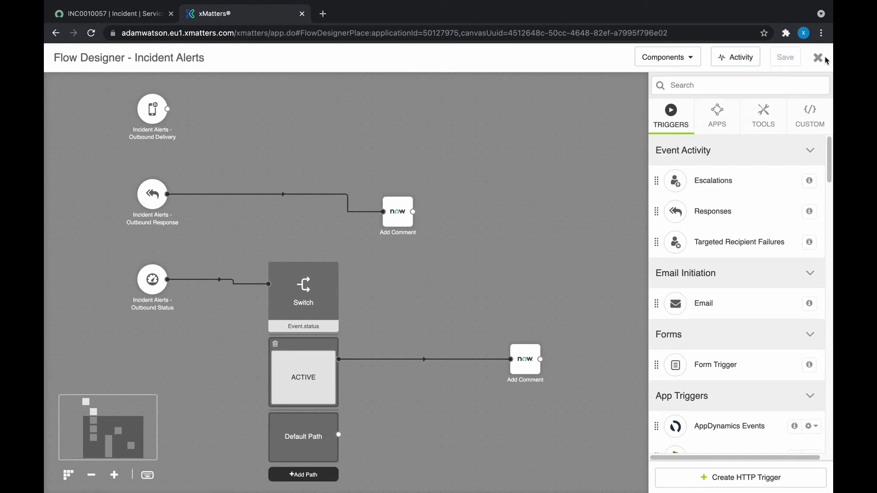
Close Flow Designer and open the Incident Alerts Email / Fax / Push Message for editing.
{"action": "left_click", "coordinate": [820, 58]}
{"action": "left_click", "coordinate": [134, 239]}
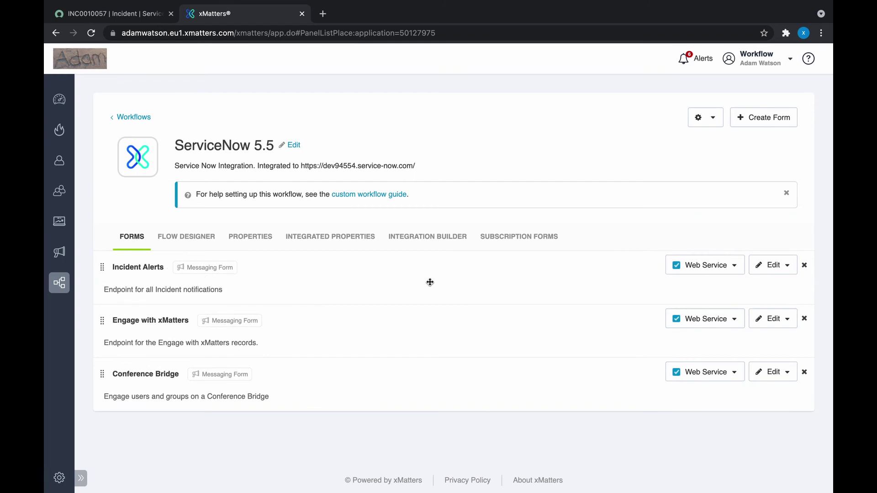
{"action": "left_click", "coordinate": [772, 265]}
{"action": "left_click", "coordinate": [773, 308]}
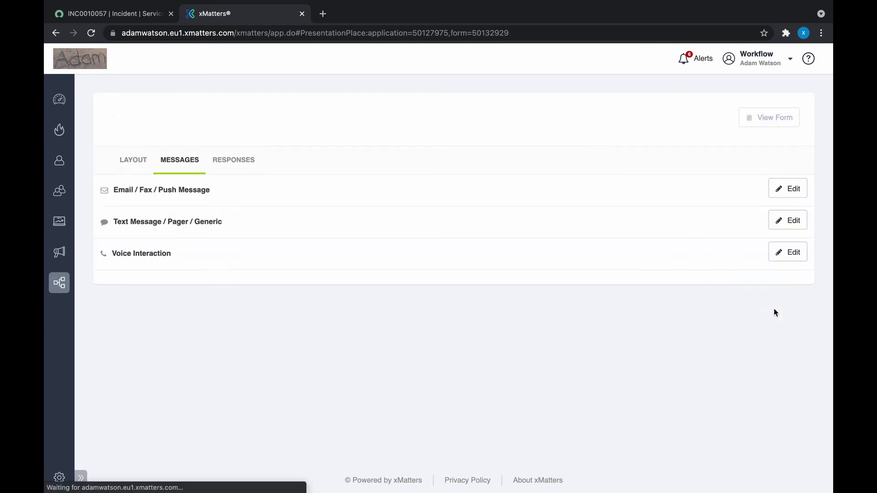
{"action": "left_click", "coordinate": [786, 224]}
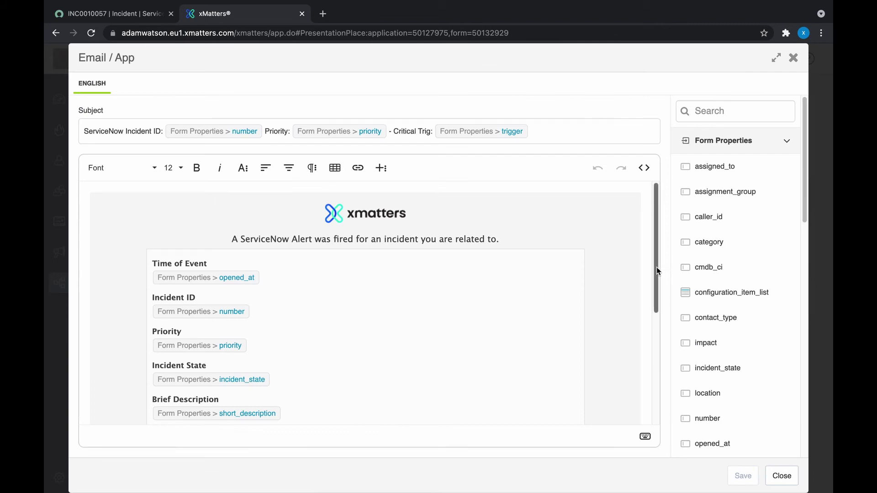
Switch the Email message body to HTML source view and select all of it.
{"action": "left_click", "coordinate": [644, 169]}
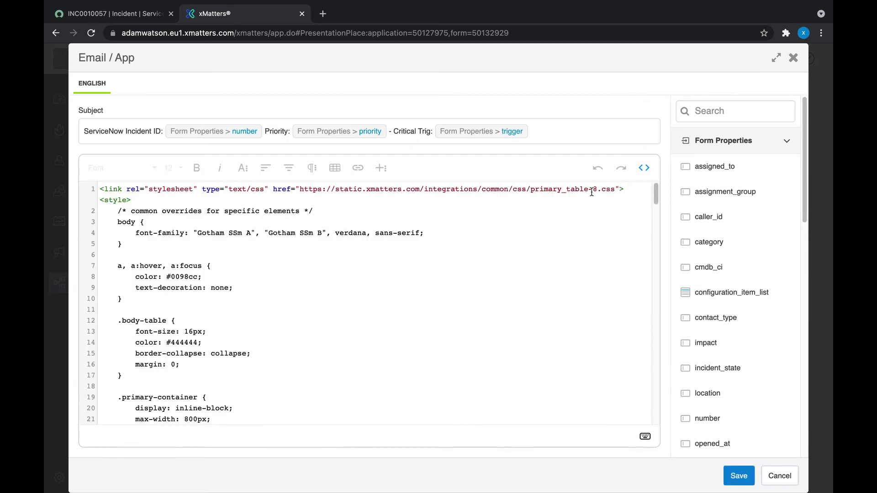
{"action": "key", "text": "ctrl+a"}
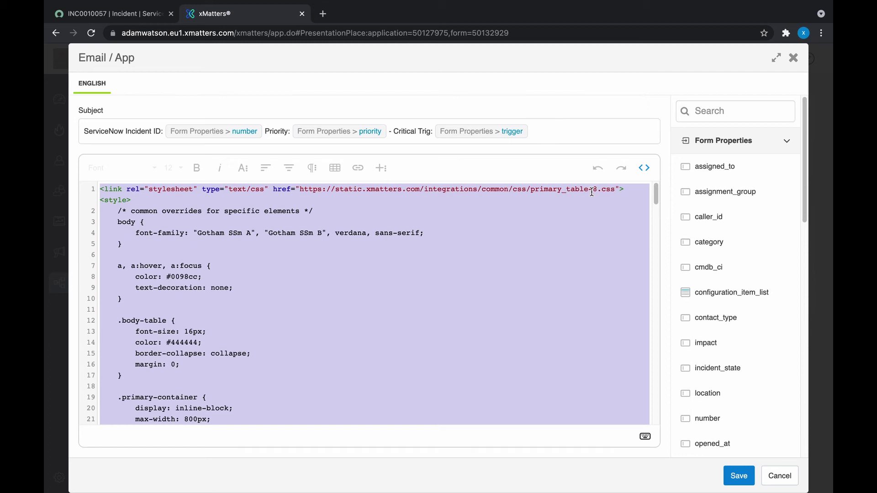
Paste the message HTML into Atom and replace every < with &lt;.
{"action": "key", "text": "alt+Tab"}
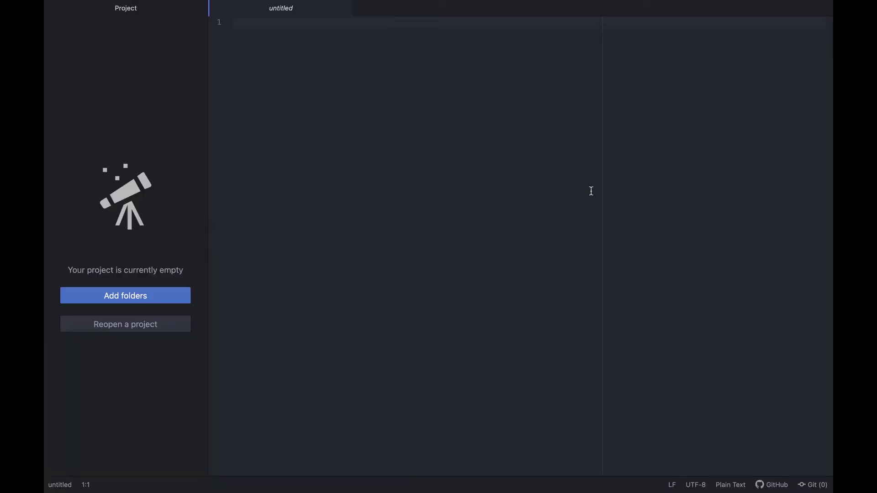
{"action": "key", "text": "ctrl+v"}
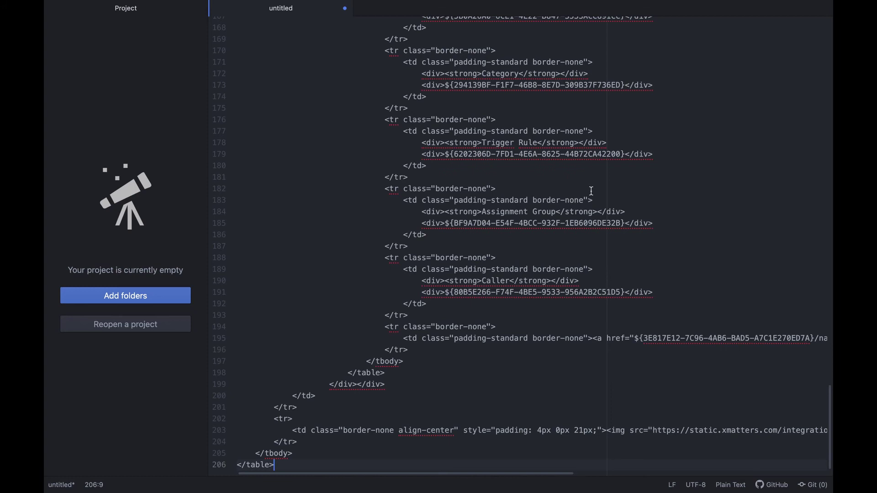
{"action": "key", "text": "ctrl+f"}
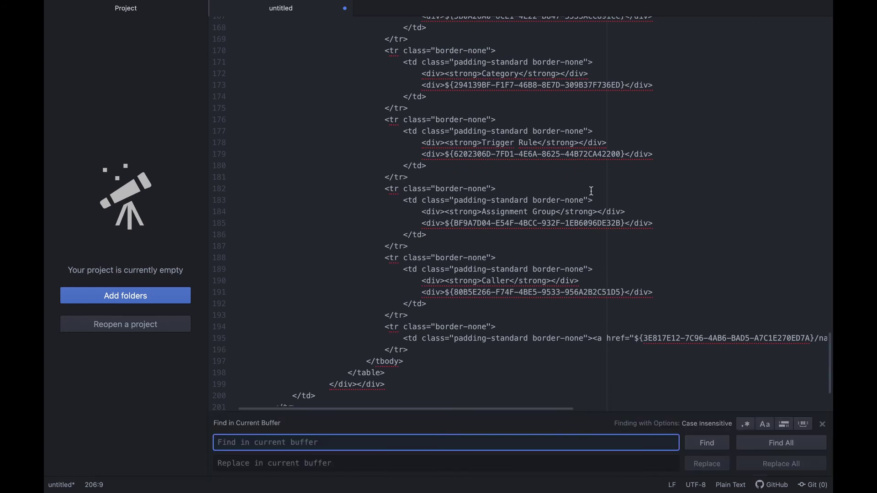
{"action": "type", "text": "<"}
{"action": "key", "text": "Tab"}
{"action": "type", "text": "&"}
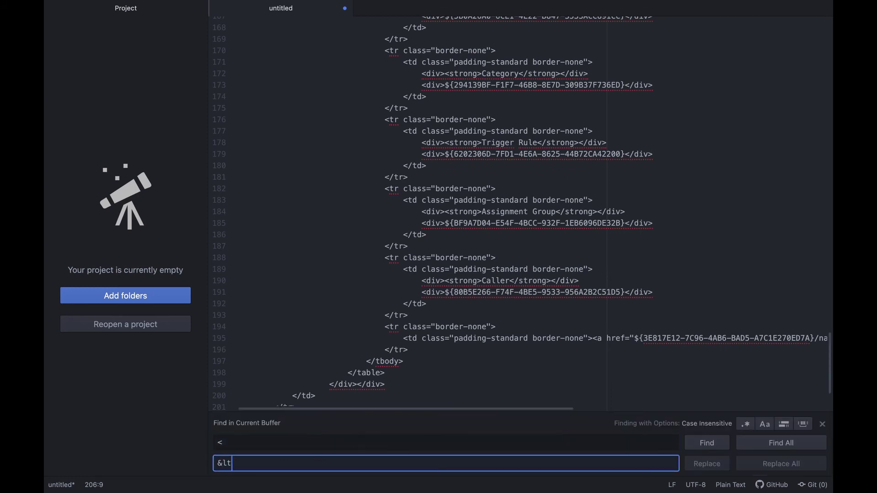
{"action": "left_click", "coordinate": [801, 465]}
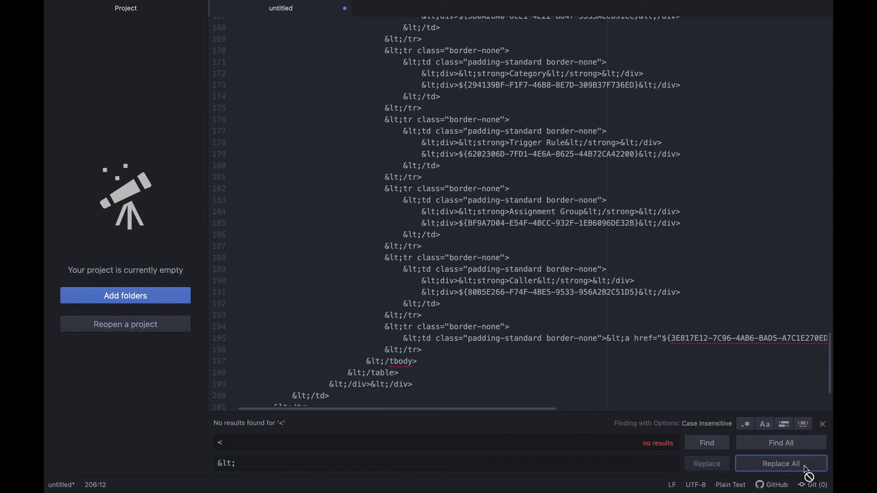
Replace every > with &gt;, select all the escaped HTML, and return to the browser.
{"action": "left_click", "coordinate": [574, 448]}
{"action": "key", "text": "BackSpace"}
{"action": "type", "text": ">"}
{"action": "key", "text": "Tab"}
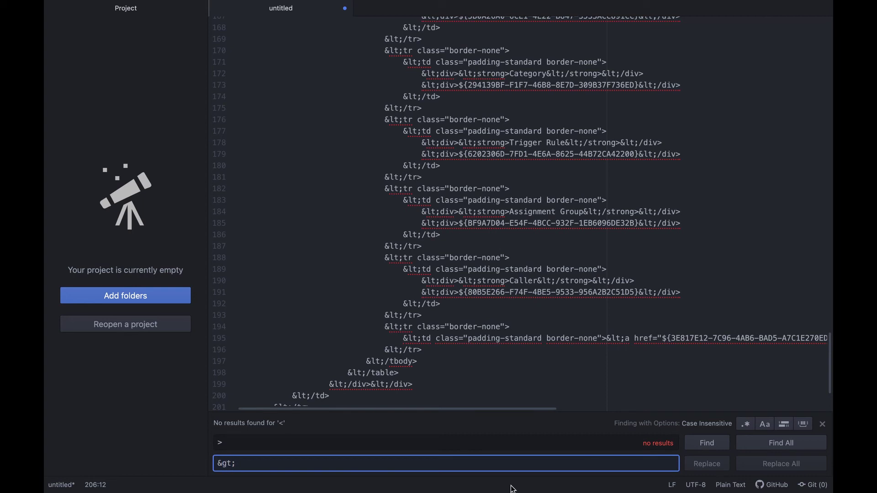
{"action": "type", "text": "&gt;"}
{"action": "left_click", "coordinate": [754, 464]}
{"action": "left_click", "coordinate": [687, 383]}
{"action": "key", "text": "ctrl+a"}
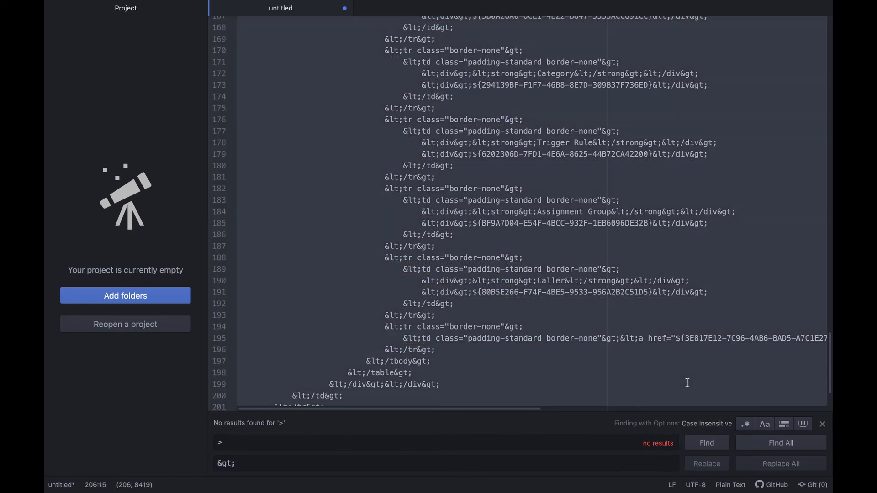
{"action": "key", "text": "super+Tab"}
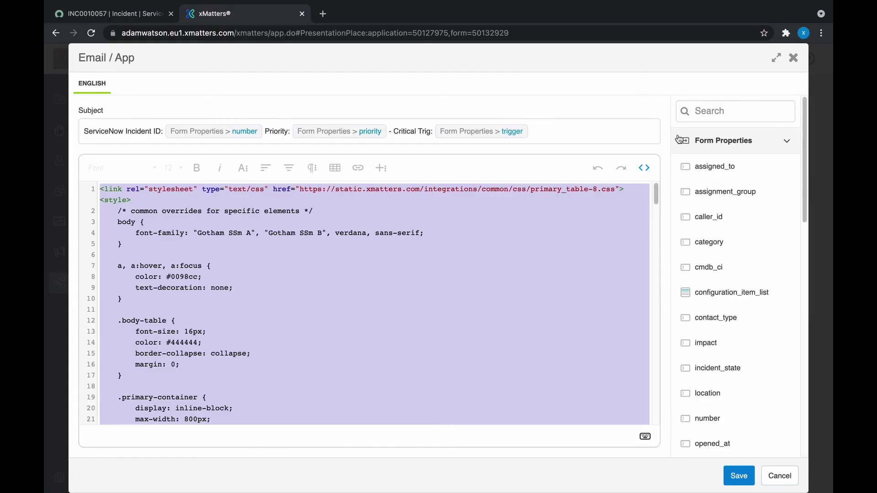
Discard the Email editor changes and open the Incident Alerts flow's Add Comment step.
{"action": "left_click", "coordinate": [793, 59]}
{"action": "left_click", "coordinate": [399, 299]}
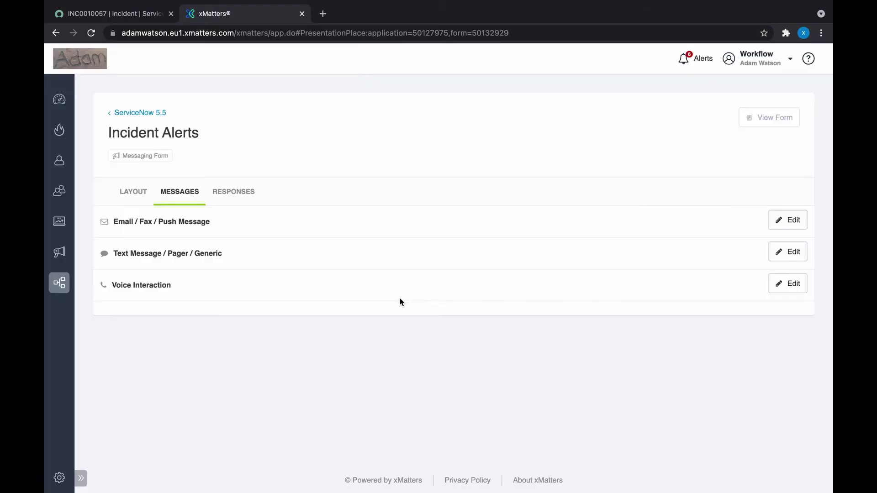
{"action": "left_click", "coordinate": [149, 112]}
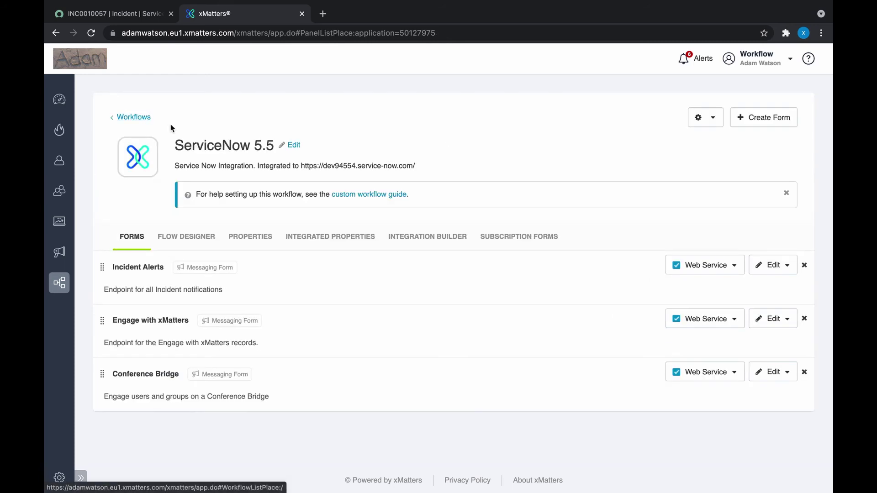
{"action": "left_click", "coordinate": [176, 241]}
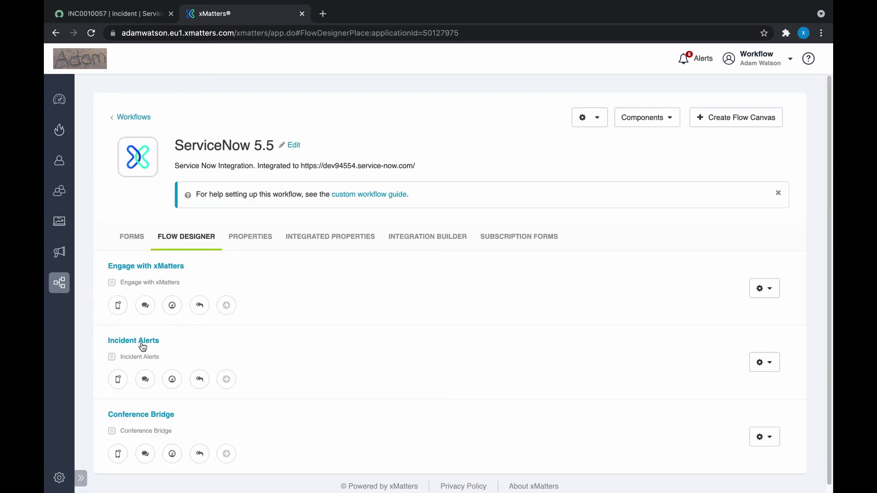
{"action": "left_click", "coordinate": [141, 342]}
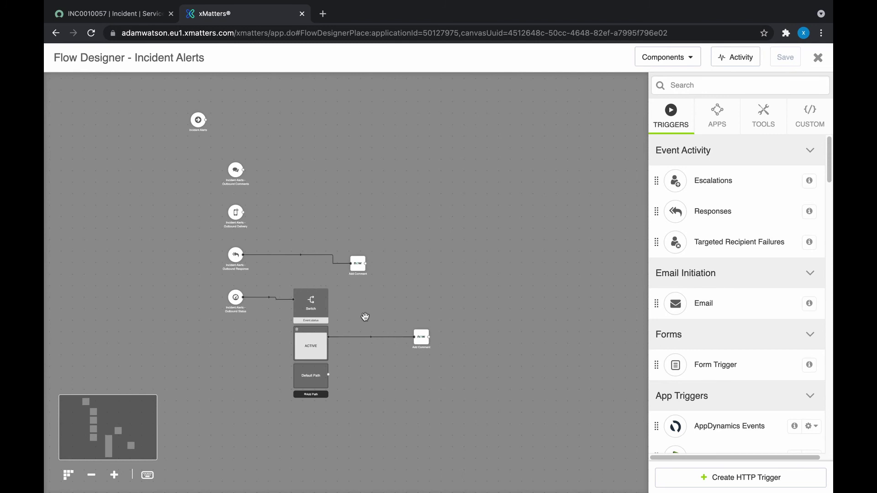
{"action": "double_click", "coordinate": [423, 336]}
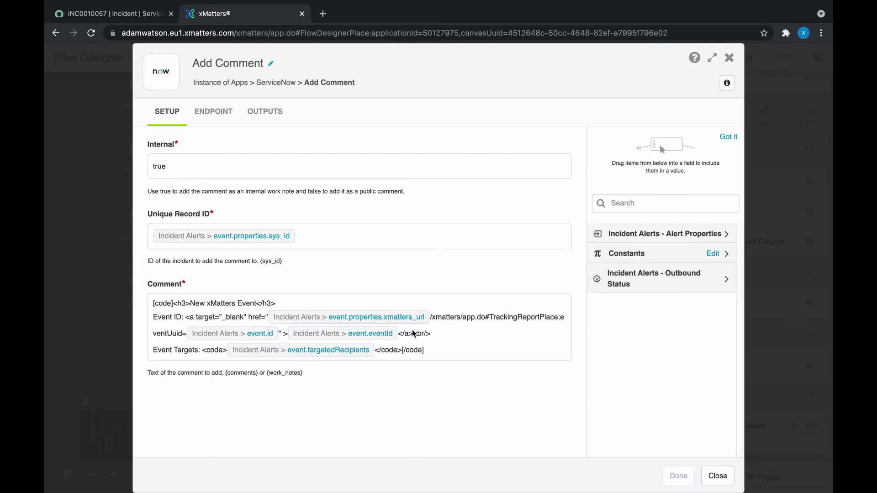
Move [/code] onto its own line and paste the escaped notification HTML above it.
{"action": "left_click", "coordinate": [402, 352]}
{"action": "key", "text": "Return"}
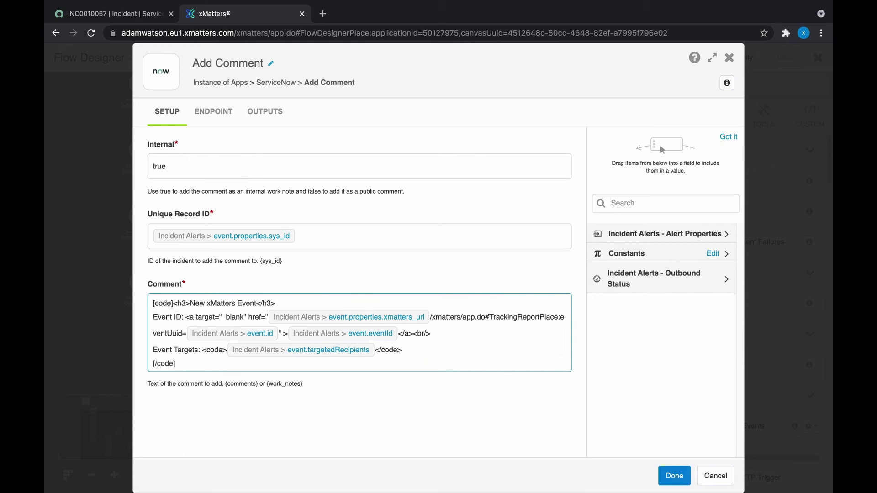
{"action": "key", "text": "ctrl+v"}
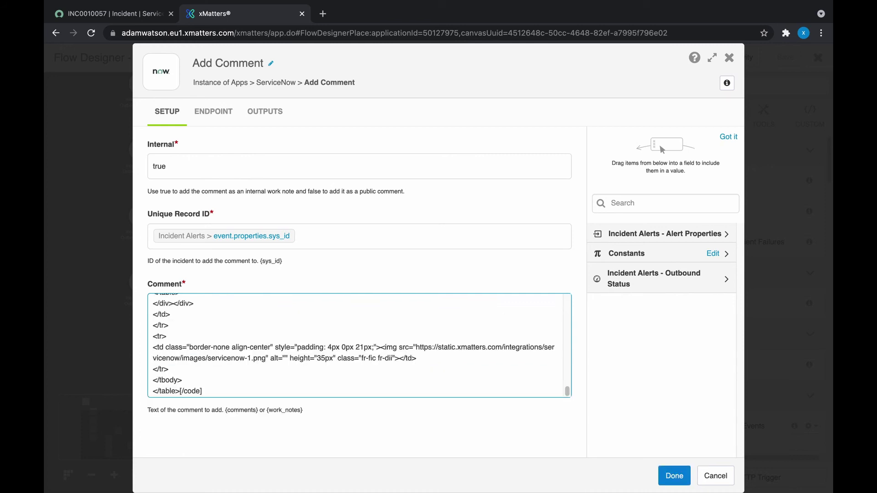
Replace the unknown Time of Event and Incident ID variables with statusChanged.at and the incident number property.
{"action": "scroll", "coordinate": [401, 322], "scroll_direction": "up", "scroll_amount": 10}
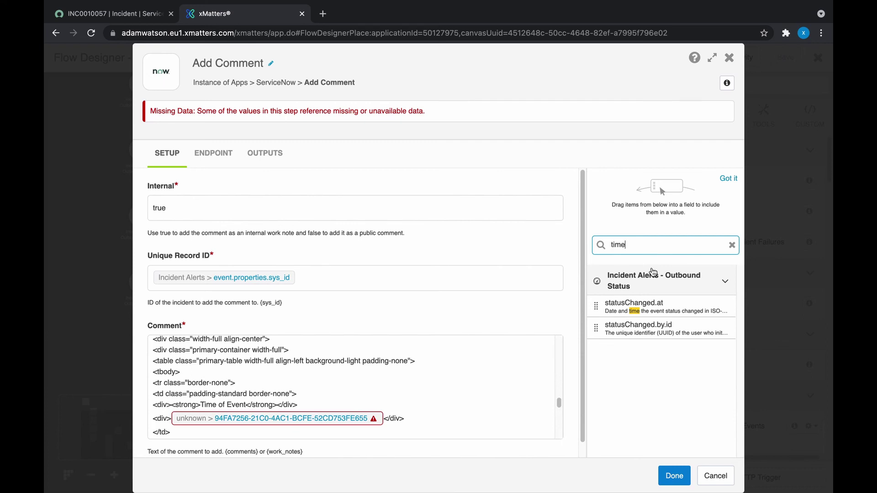
{"action": "left_click_drag", "start_coordinate": [634, 314], "coordinate": [369, 419]}
{"action": "left_click", "coordinate": [369, 419]}
{"action": "scroll", "coordinate": [405, 395], "scroll_direction": "down", "scroll_amount": 3}
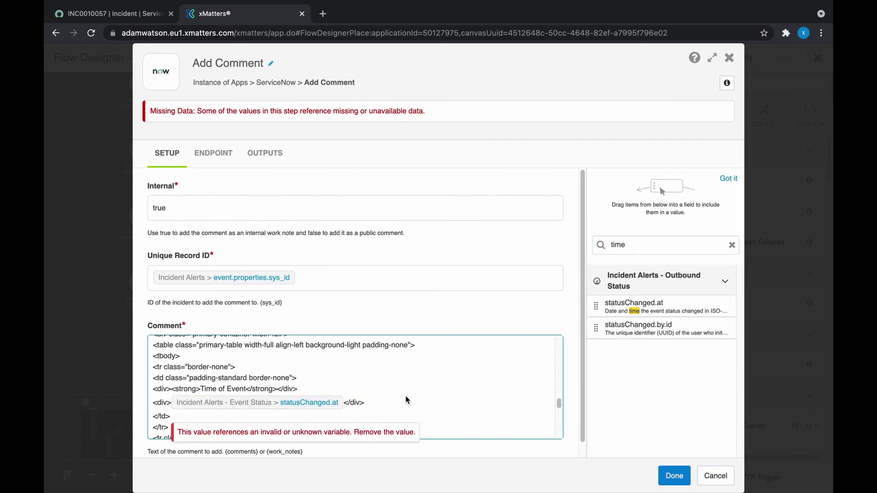
{"action": "scroll", "coordinate": [407, 393], "scroll_direction": "down", "scroll_amount": 2}
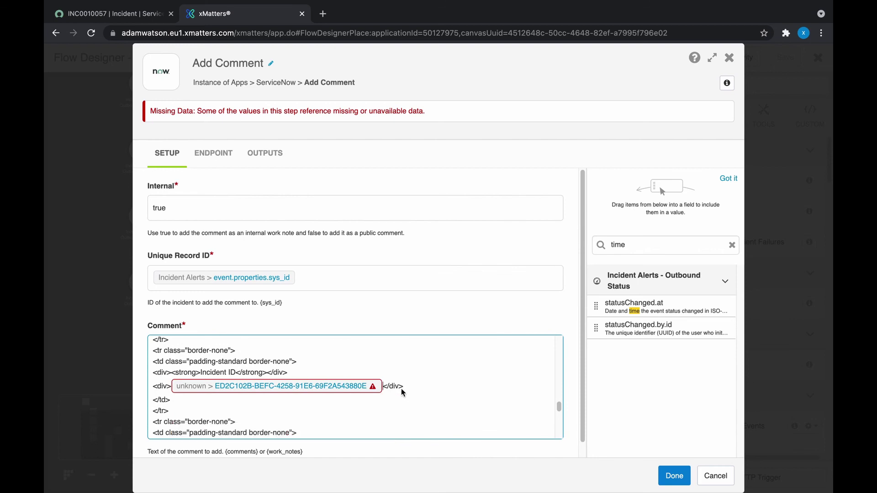
{"action": "double_click", "coordinate": [636, 252]}
{"action": "type", "text": "number"}
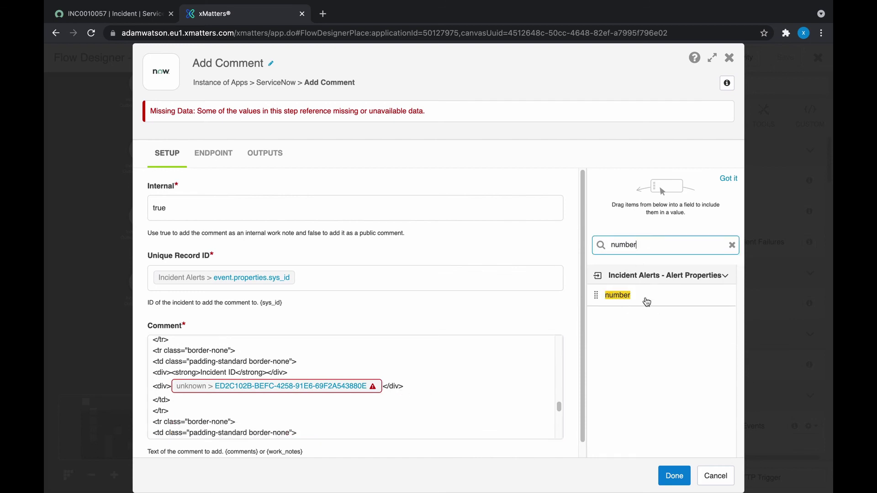
{"action": "left_click_drag", "start_coordinate": [647, 301], "coordinate": [375, 394]}
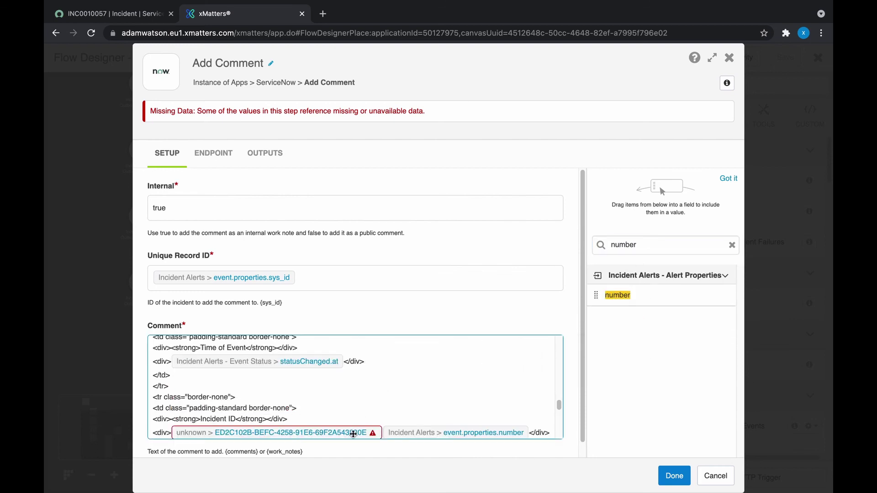
{"action": "left_click", "coordinate": [353, 433]}
{"action": "key", "text": "BackSpace"}
{"action": "scroll", "coordinate": [381, 407], "scroll_direction": "down", "scroll_amount": 2}
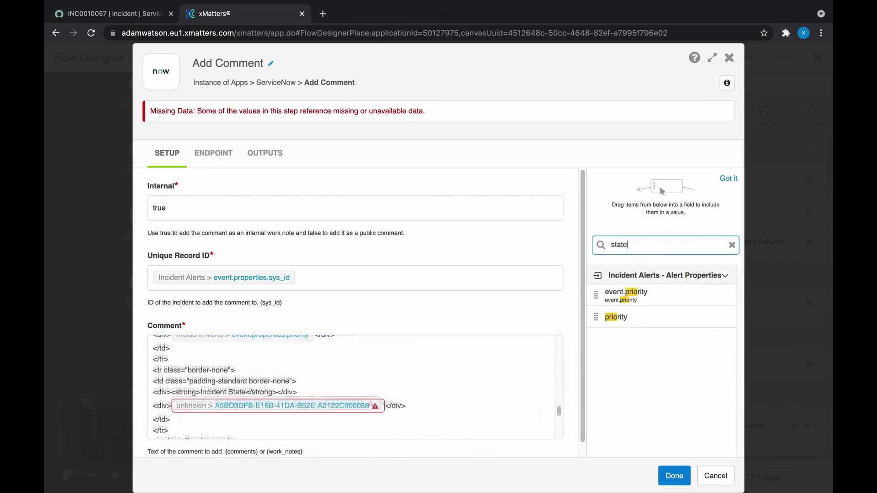
Swap the Incident State and Brief Description unknown chips for the state and short_description properties.
{"action": "left_click_drag", "start_coordinate": [627, 295], "coordinate": [389, 407]}
{"action": "left_click", "coordinate": [320, 415]}
{"action": "key", "text": "BackSpace"}
{"action": "scroll", "coordinate": [347, 388], "scroll_direction": "down", "scroll_amount": 1}
{"action": "double_click", "coordinate": [651, 245]}
{"action": "type", "text": "descr"}
{"action": "left_click_drag", "start_coordinate": [627, 295], "coordinate": [388, 408]}
{"action": "left_click", "coordinate": [319, 415]}
{"action": "key", "text": "BackSpace"}
{"action": "scroll", "coordinate": [347, 388], "scroll_direction": "down", "scroll_amount": 1}
Put the category and trigger properties into the Category and Trigger Rule rows, deleting the unknown chips.
{"action": "double_click", "coordinate": [621, 245]}
{"action": "type", "text": "cat"}
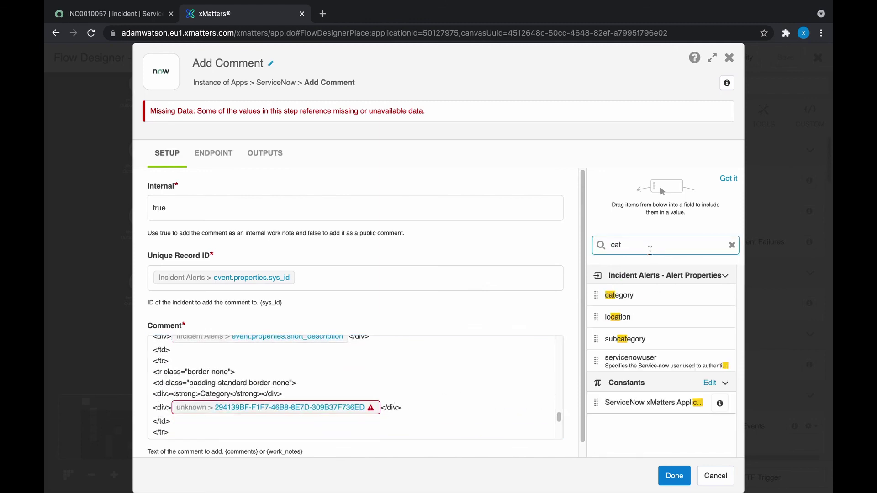
{"action": "left_click_drag", "start_coordinate": [621, 295], "coordinate": [393, 407]}
{"action": "left_click", "coordinate": [319, 432]}
{"action": "key", "text": "BackSpace"}
{"action": "scroll", "coordinate": [347, 388], "scroll_direction": "down", "scroll_amount": 1}
{"action": "double_click", "coordinate": [621, 245]}
{"action": "type", "text": "tri"}
{"action": "left_click_drag", "start_coordinate": [616, 295], "coordinate": [365, 433]}
{"action": "left_click", "coordinate": [347, 432]}
{"action": "key", "text": "BackSpace"}
{"action": "scroll", "coordinate": [347, 388], "scroll_direction": "down", "scroll_amount": 1}
Replace the Assignment Group and Caller unknown variables with assignment_group and caller_id.
{"action": "double_click", "coordinate": [621, 245]}
{"action": "type", "text": "gr"}
{"action": "left_click_drag", "start_coordinate": [621, 295], "coordinate": [398, 413]}
{"action": "left_click", "coordinate": [347, 413]}
{"action": "key", "text": "BackSpace"}
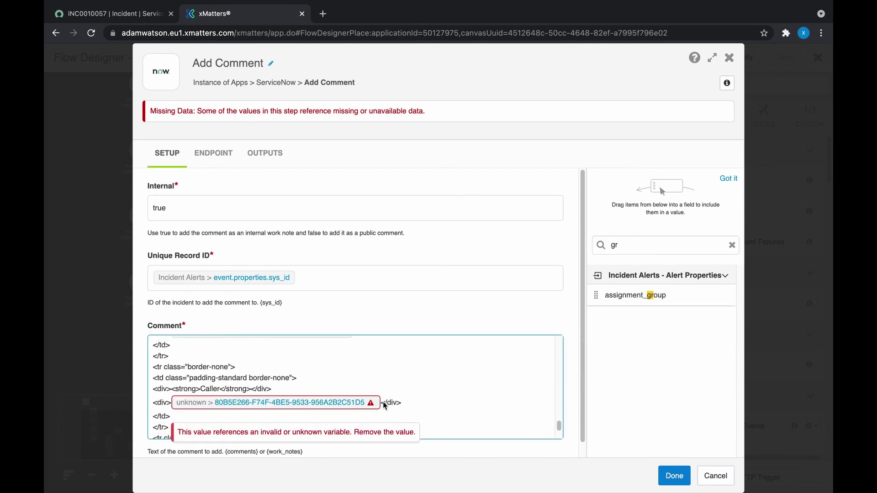
{"action": "double_click", "coordinate": [621, 245]}
{"action": "type", "text": "cal"}
{"action": "left_click_drag", "start_coordinate": [618, 295], "coordinate": [398, 403]}
{"action": "left_click", "coordinate": [320, 402]}
{"action": "key", "text": "BackSpace"}
{"action": "scroll", "coordinate": [232, 390], "scroll_direction": "down", "scroll_amount": 1}
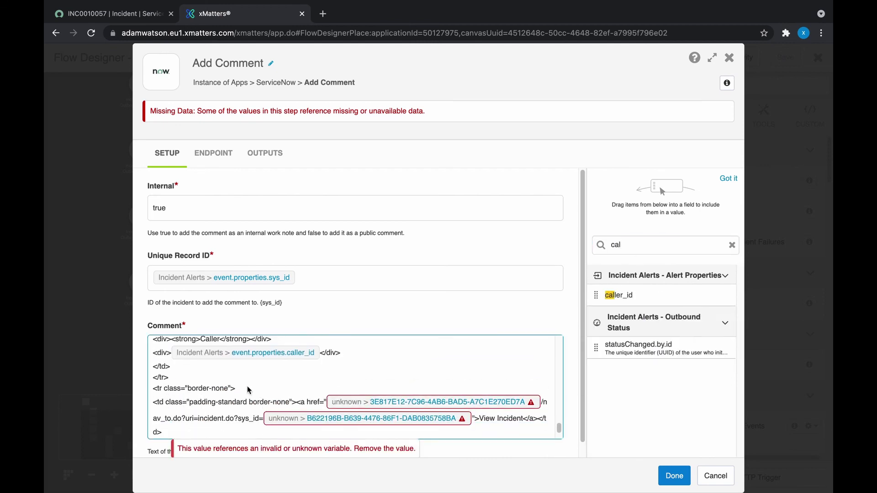
{"action": "scroll", "coordinate": [169, 390], "scroll_direction": "down", "scroll_amount": 2}
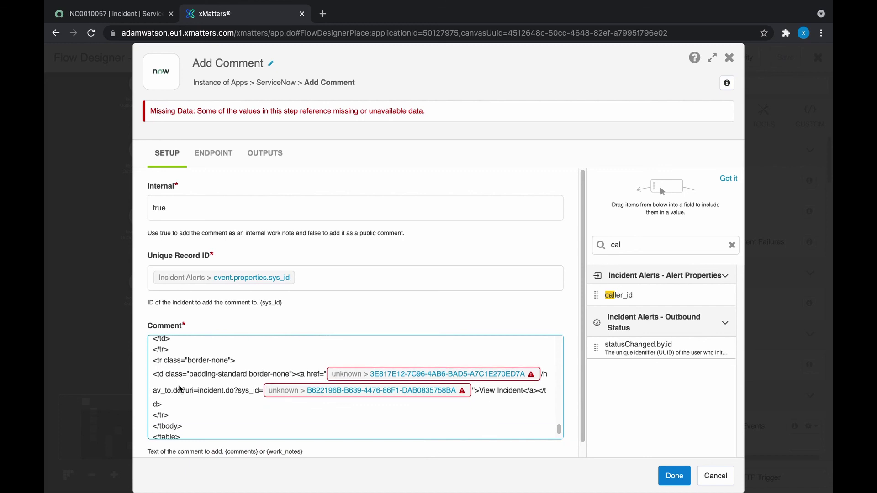
{"action": "scroll", "coordinate": [178, 425], "scroll_direction": "down", "scroll_amount": 3}
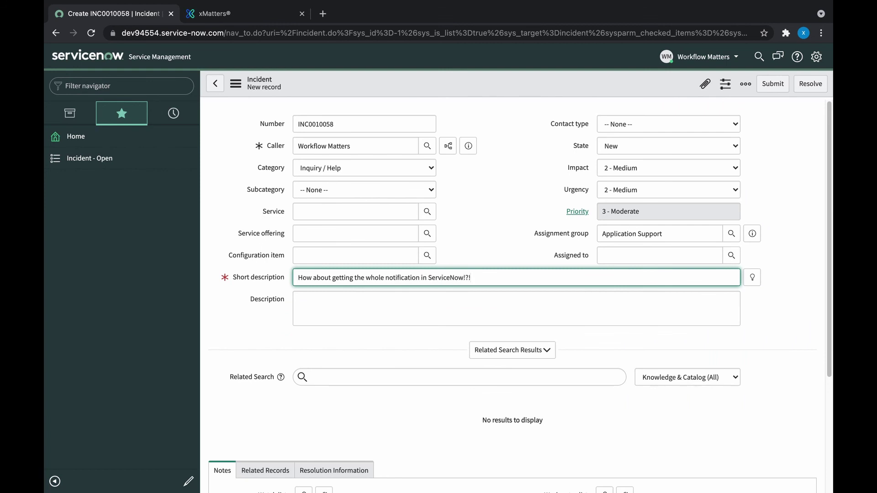
Save incident INC0010058 and check its work notes for the formatted xMatters notification.
{"action": "right_click", "coordinate": [459, 82]}
{"action": "left_click", "coordinate": [466, 88]}
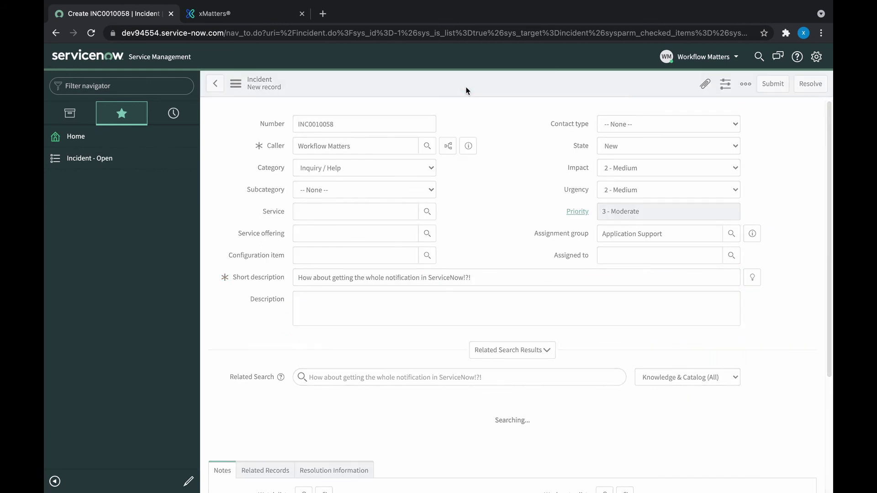
{"action": "scroll", "coordinate": [480, 133], "scroll_direction": "down", "scroll_amount": 5}
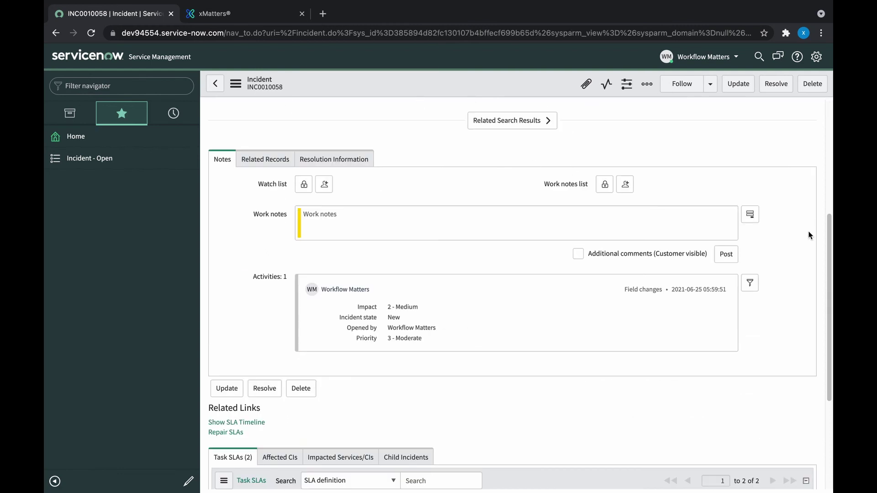
{"action": "scroll", "coordinate": [809, 235], "scroll_direction": "down", "scroll_amount": 6}
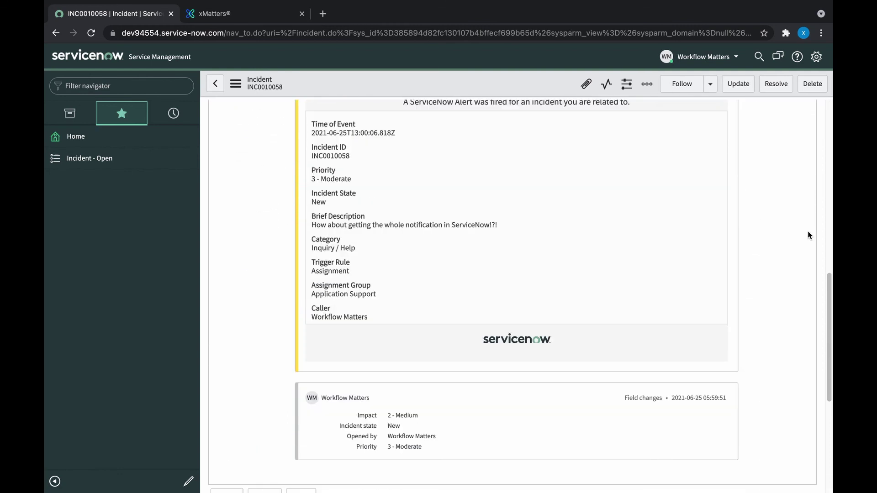
{"action": "scroll", "coordinate": [808, 235], "scroll_direction": "up", "scroll_amount": 2}
{"action": "scroll", "coordinate": [807, 234], "scroll_direction": "up", "scroll_amount": 1}
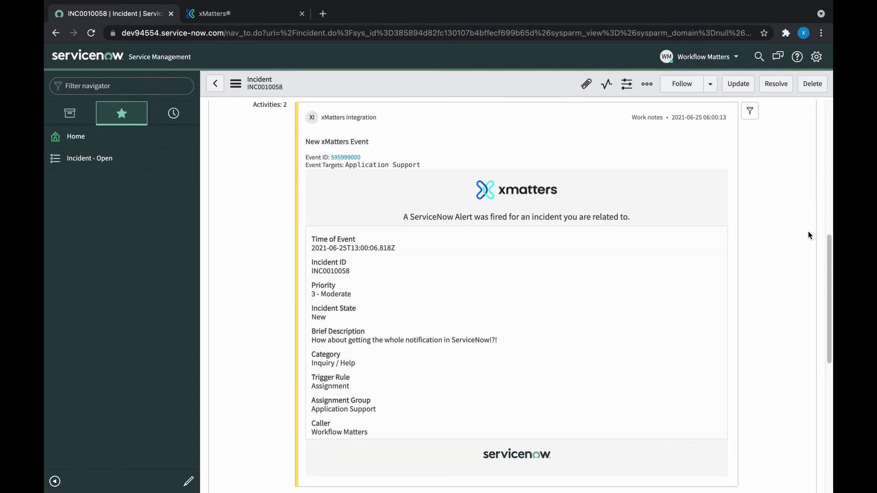